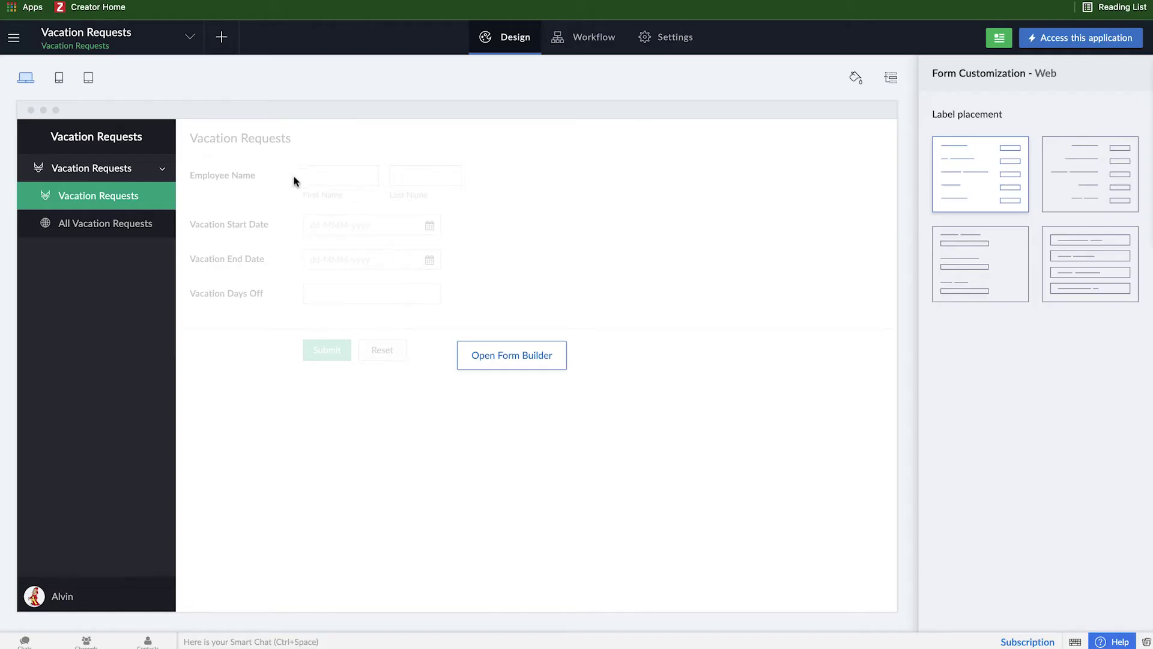
Step: Add a new form to the app, built by importing existing data
click(227, 52)
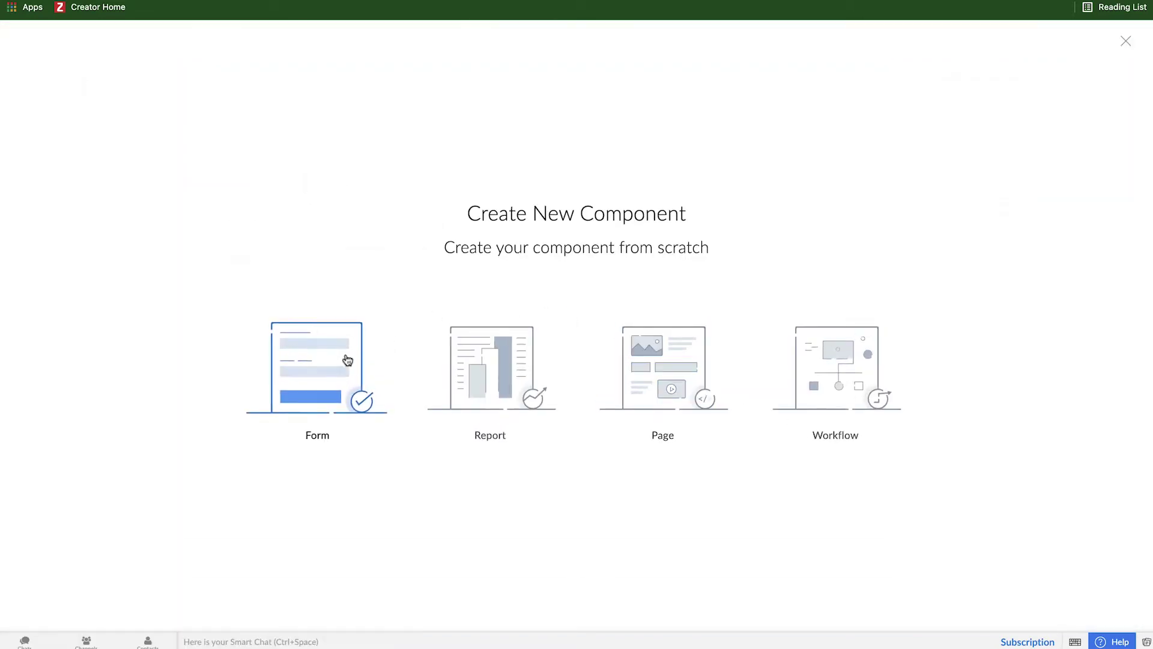
click(347, 360)
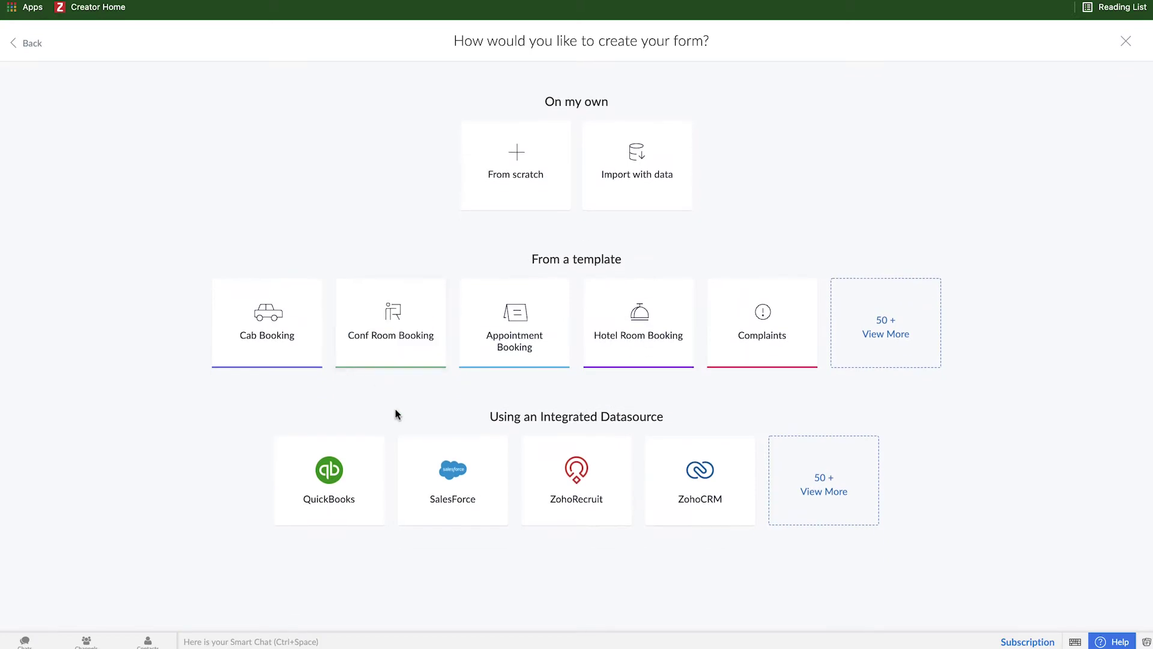
click(637, 190)
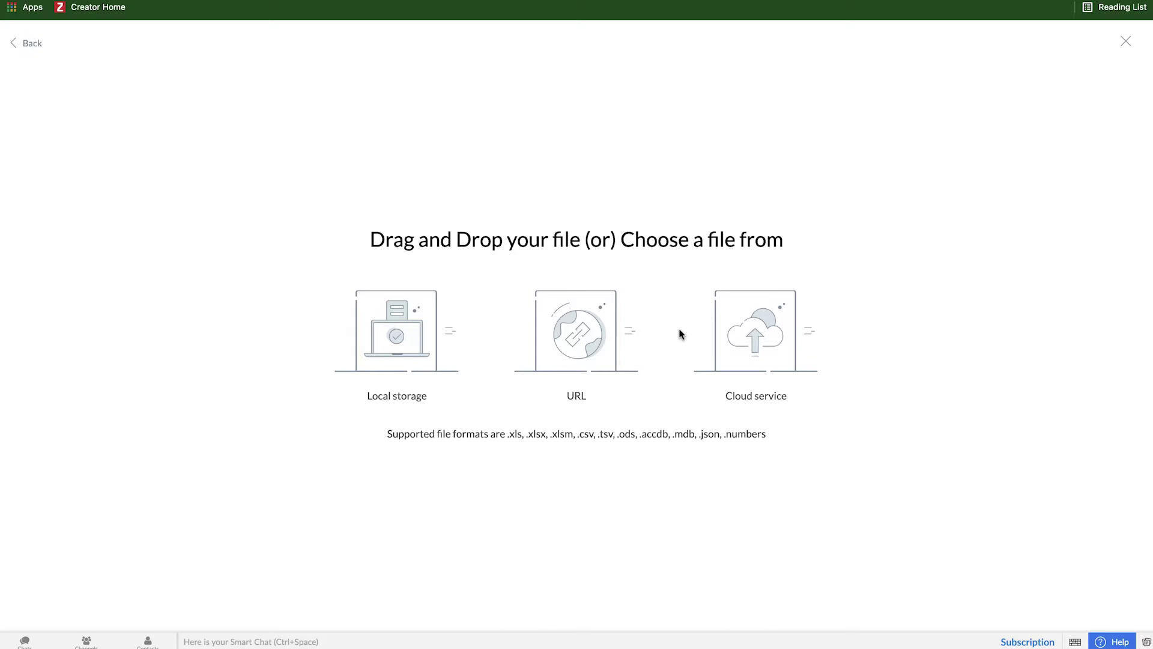
Step: Import the .xlsx spreadsheet from this computer and browse its Department, Offices and Employees tables
click(427, 313)
double_click(518, 214)
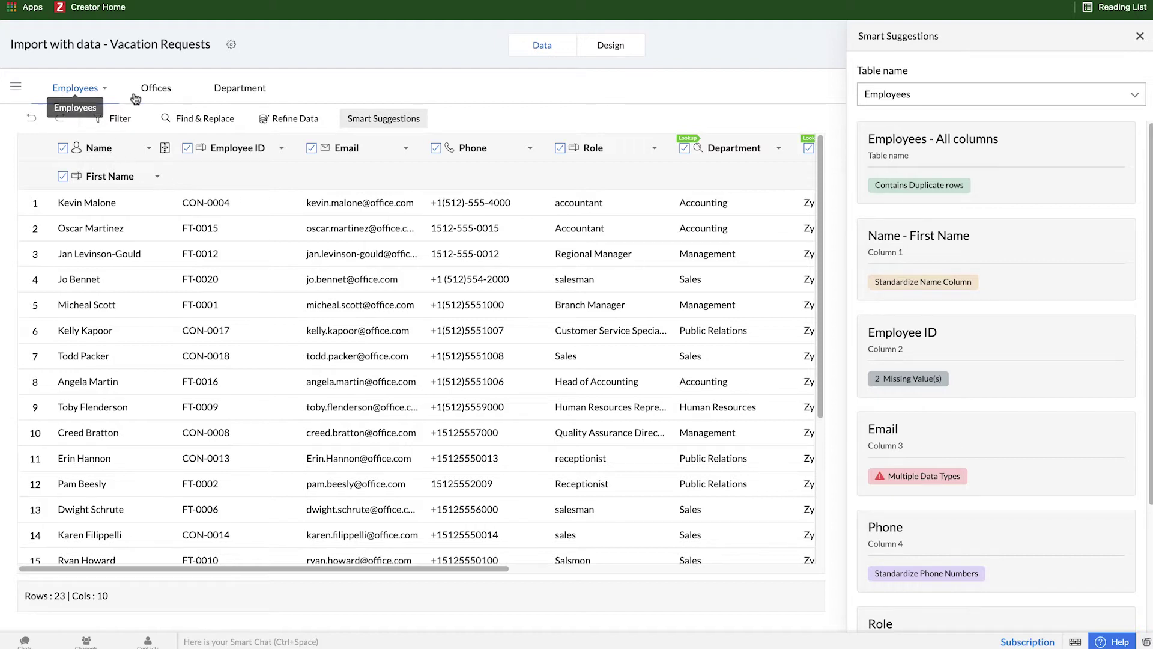
click(229, 96)
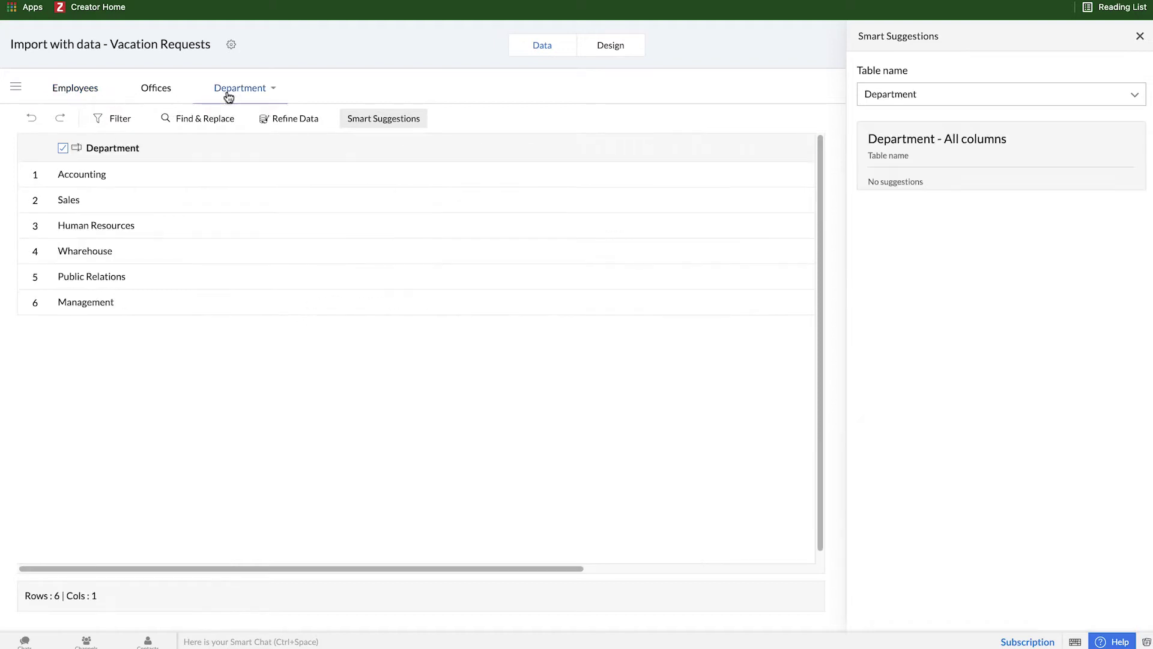
click(158, 94)
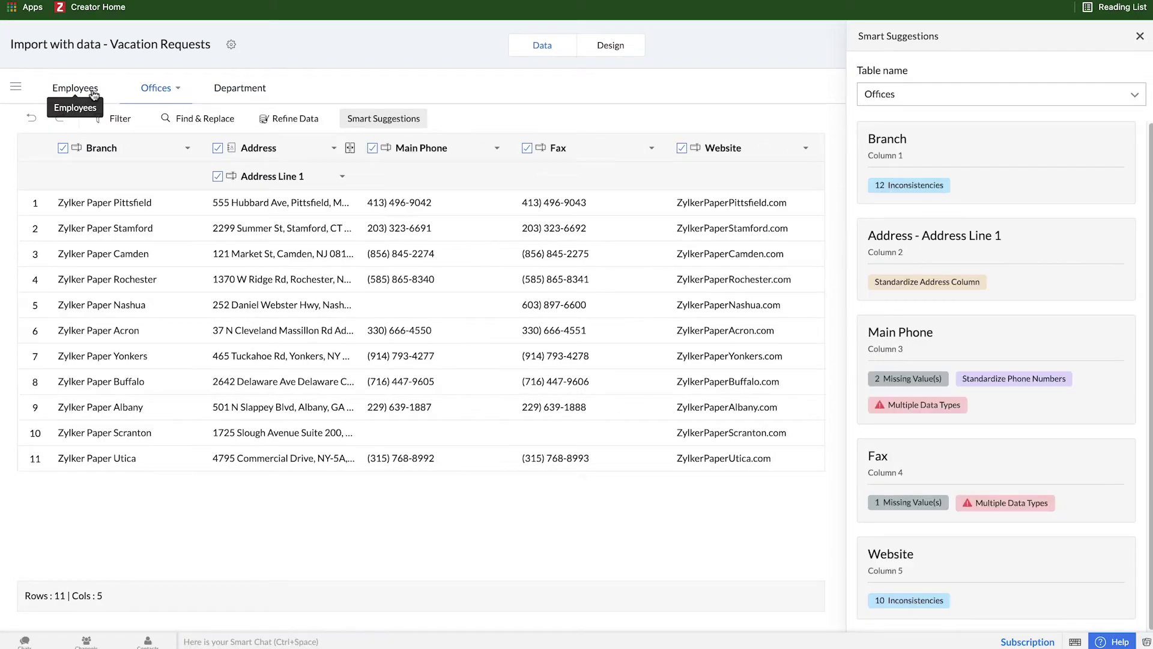
click(93, 94)
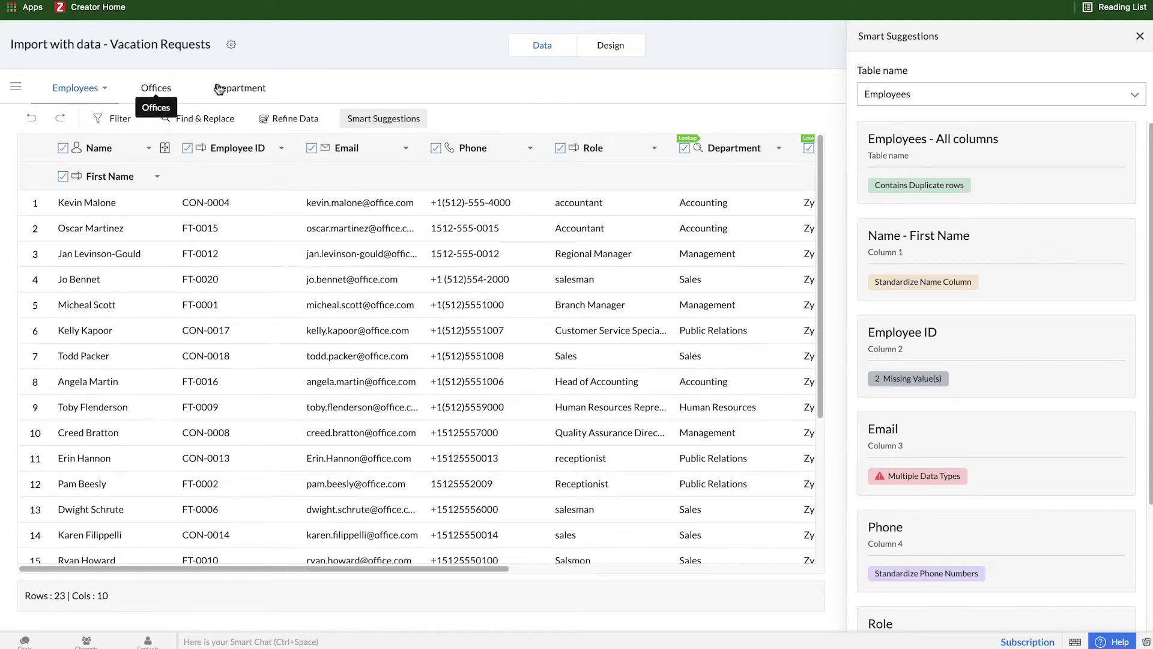
click(105, 89)
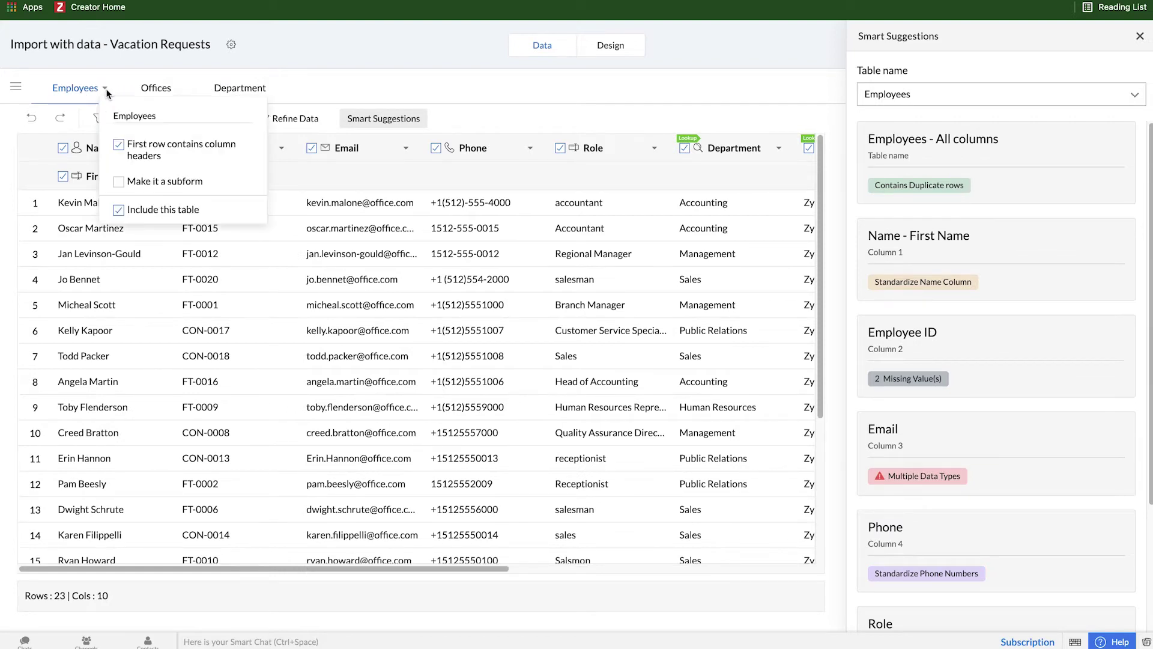
double_click(126, 115)
Step: Remove the duplicate employee row, bringing the Employees table down to 22 rows
click(369, 88)
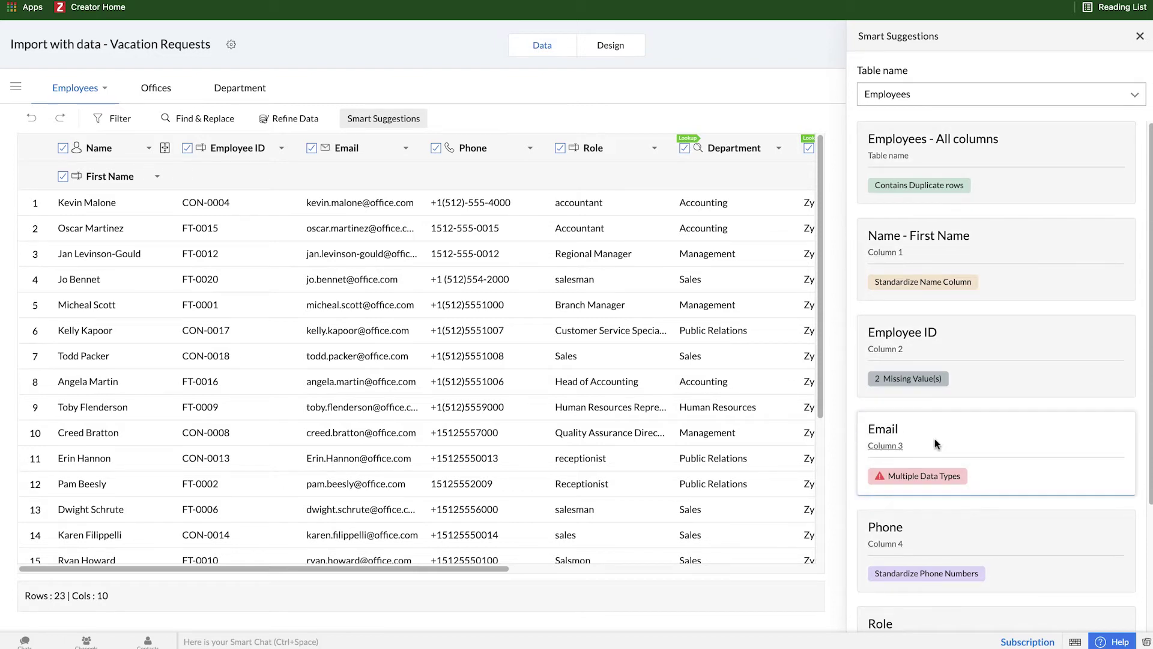
click(899, 187)
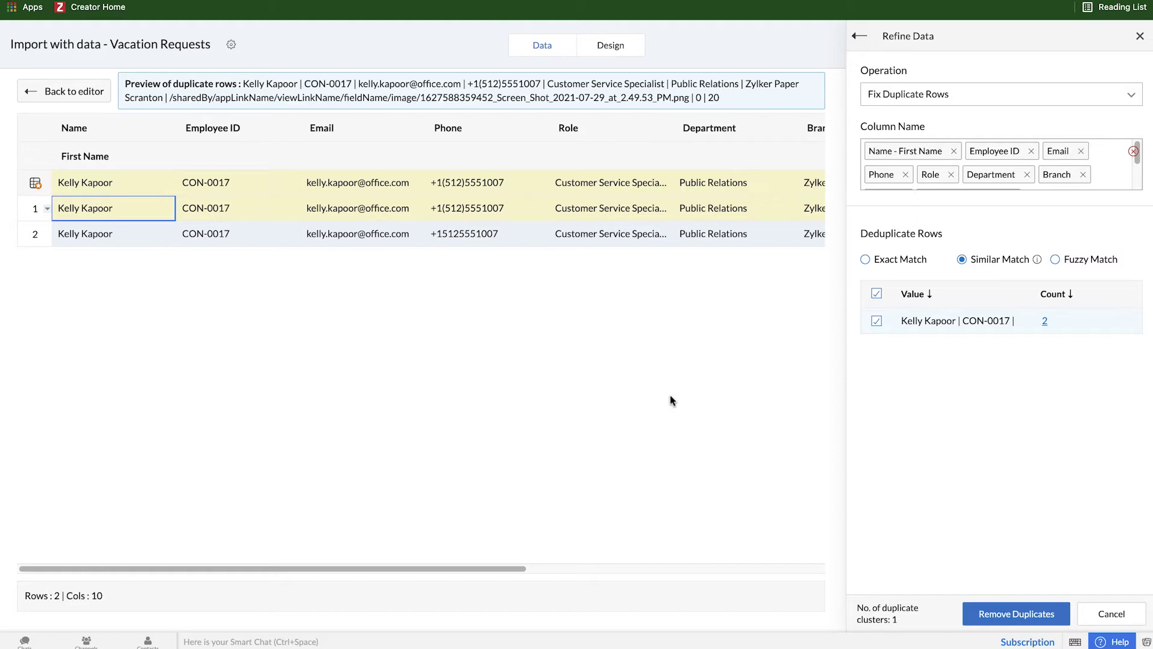
click(1006, 620)
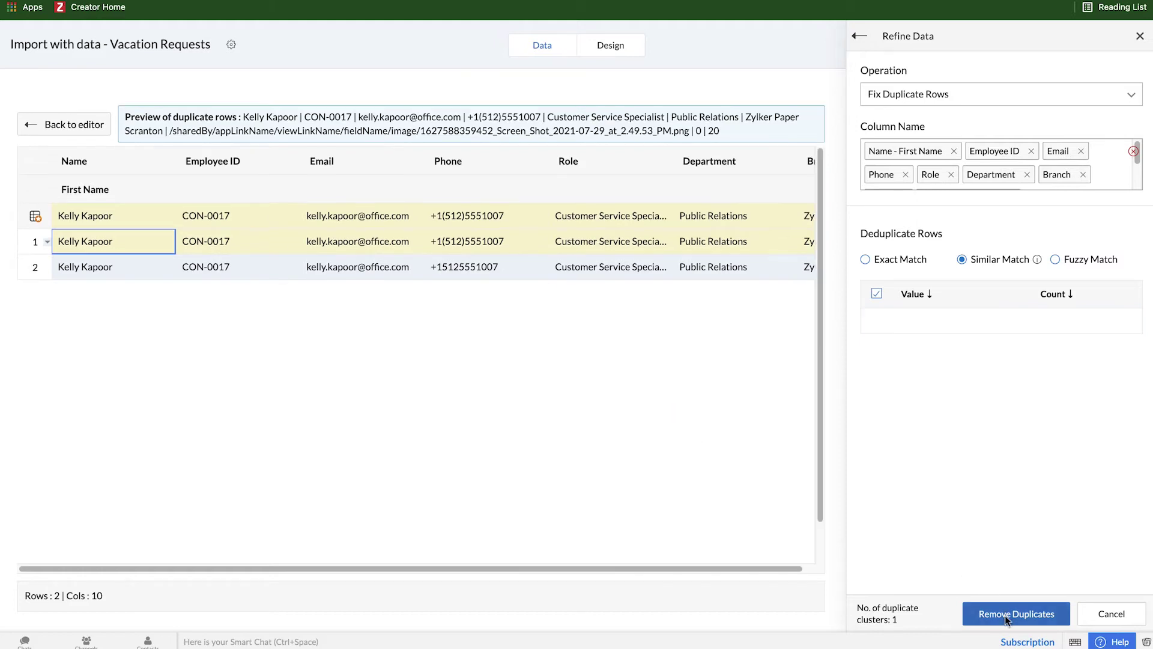
click(859, 36)
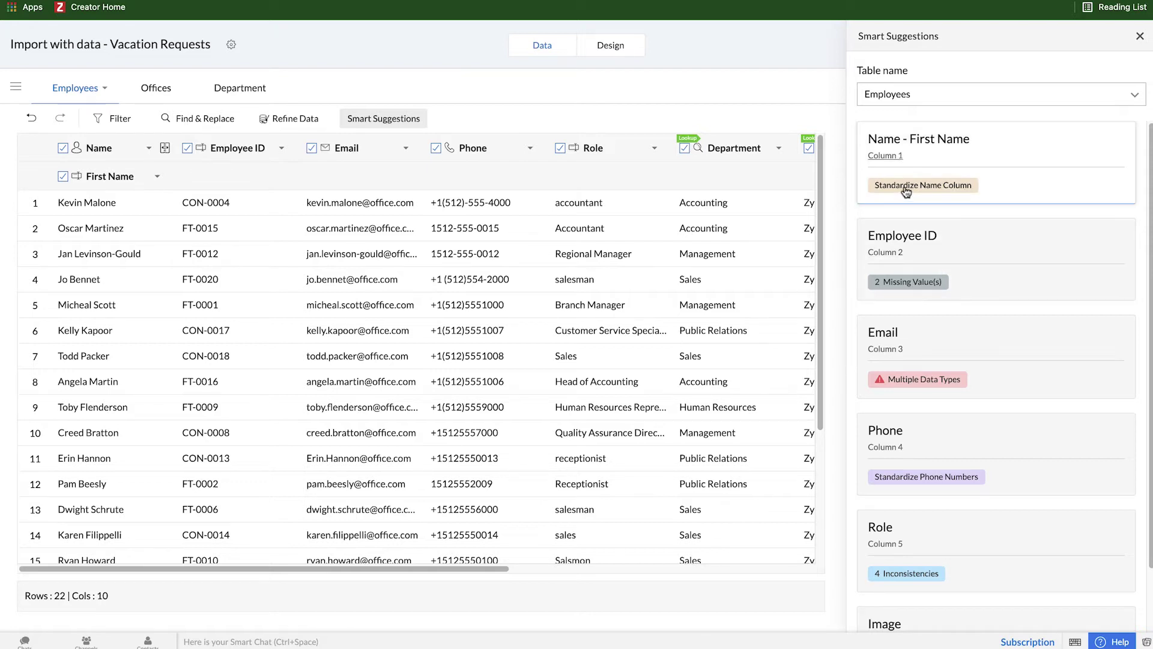
Step: Split Employees' Name into Prefix, First Name, Last Name and Suffix, excluding Prefix and Suffix
click(934, 190)
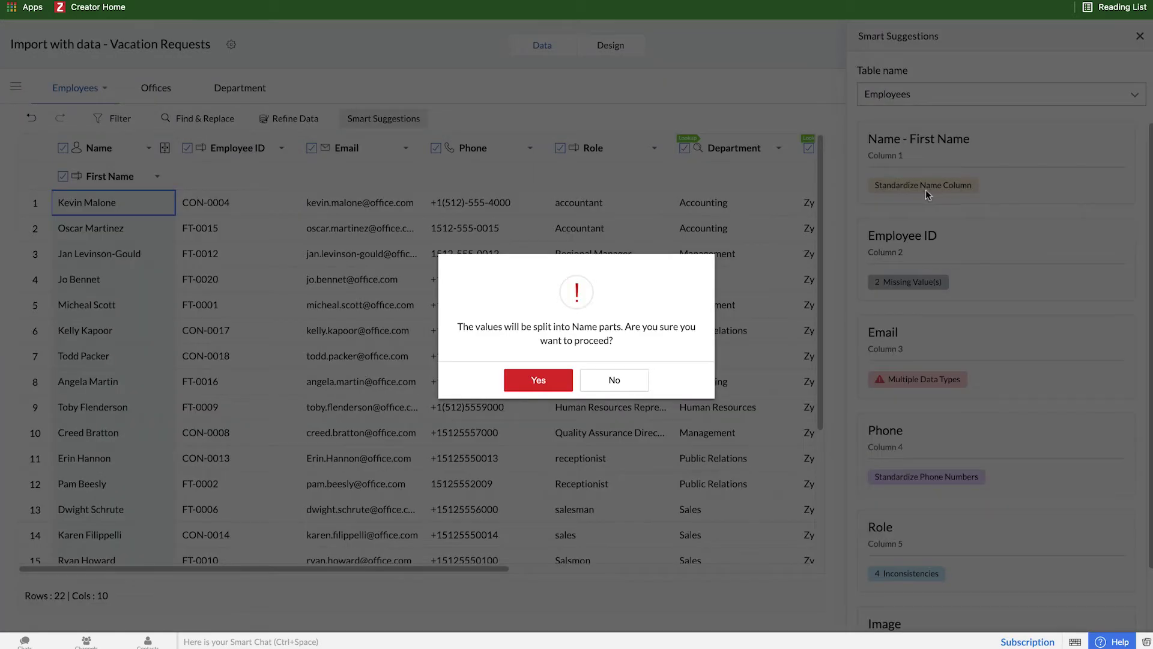
click(538, 382)
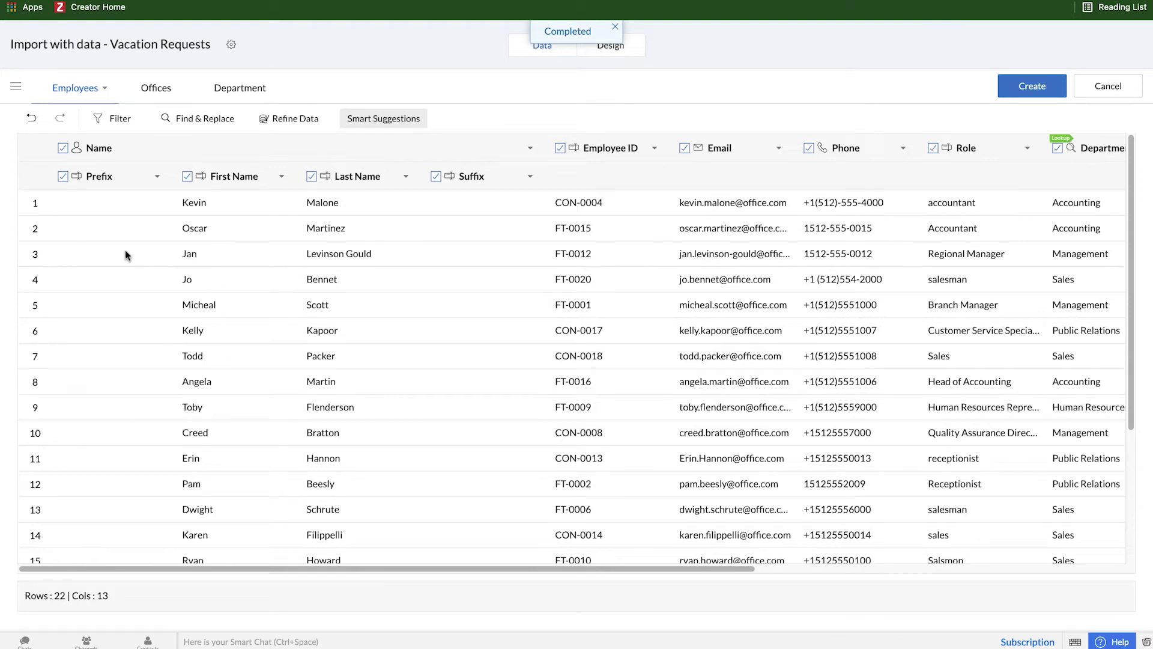
click(436, 177)
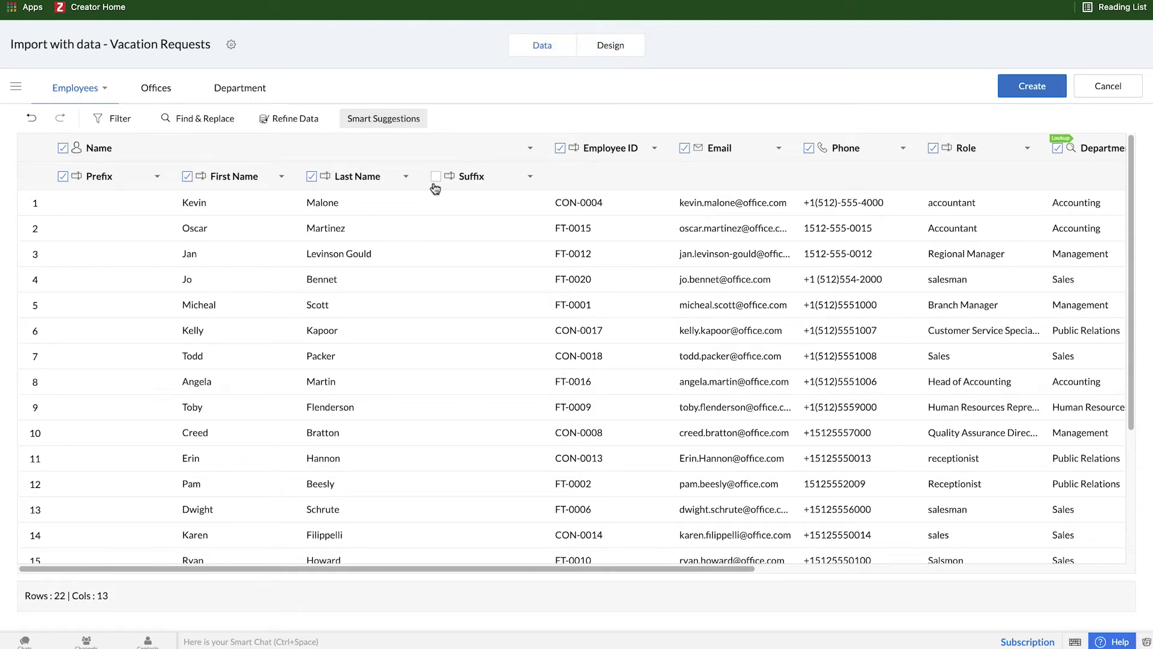
click(64, 179)
click(436, 176)
click(384, 122)
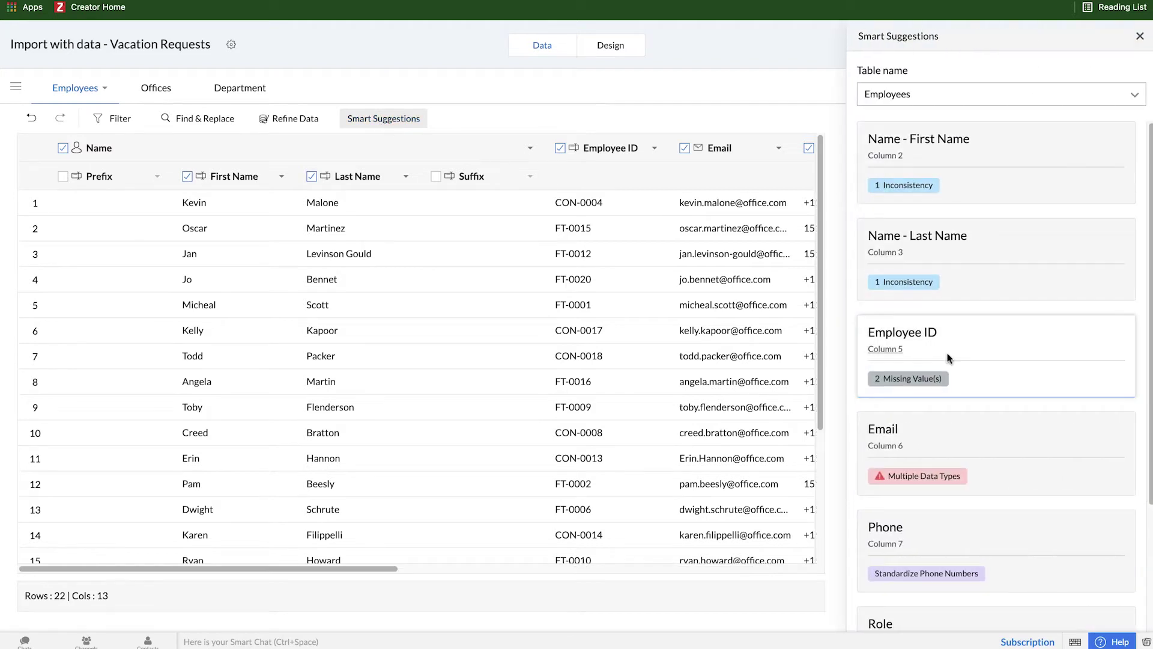
Step: Fill the two missing Employee ID values with NA
click(919, 379)
scroll(664, 397, down, 3)
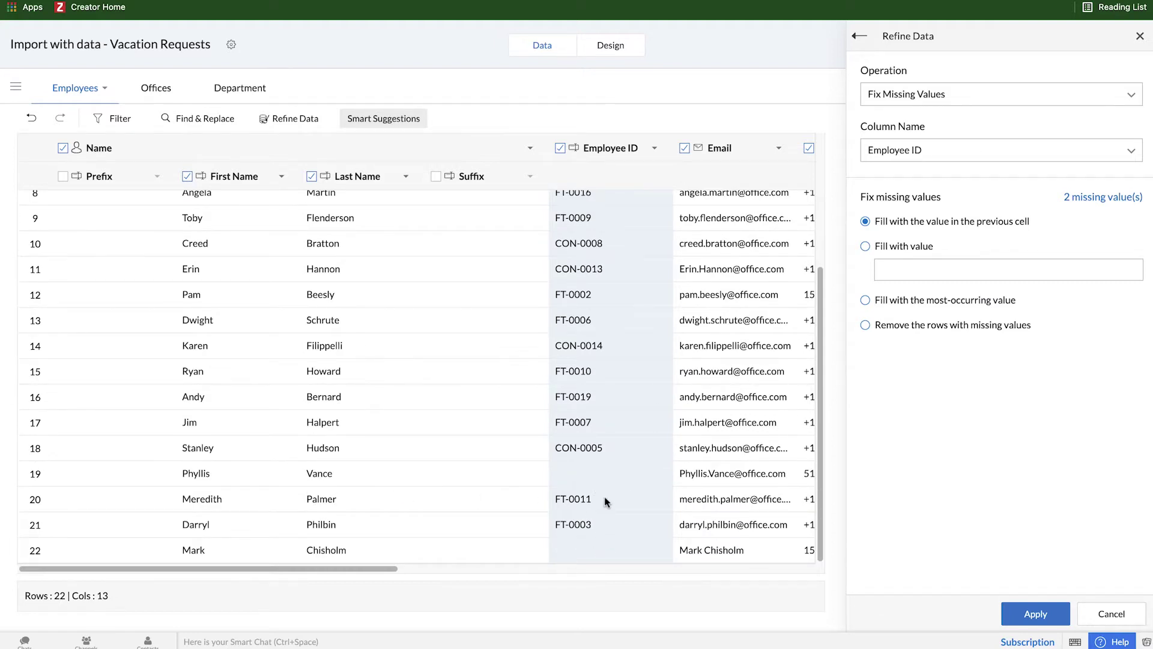
click(919, 268)
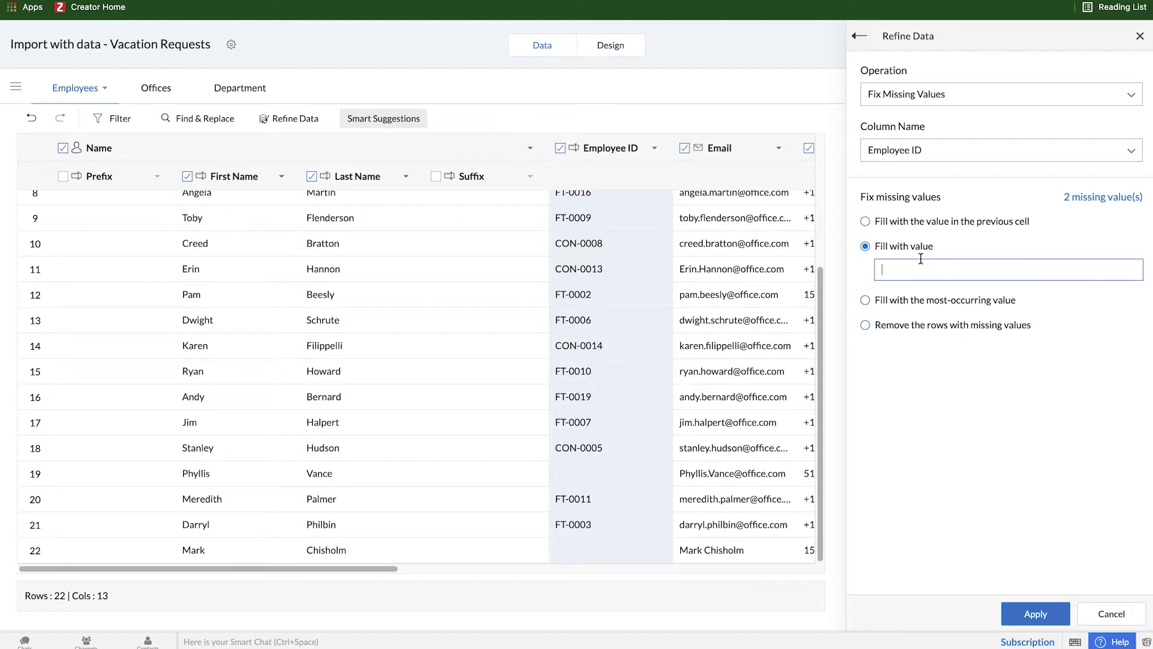
text(NA)
click(1039, 615)
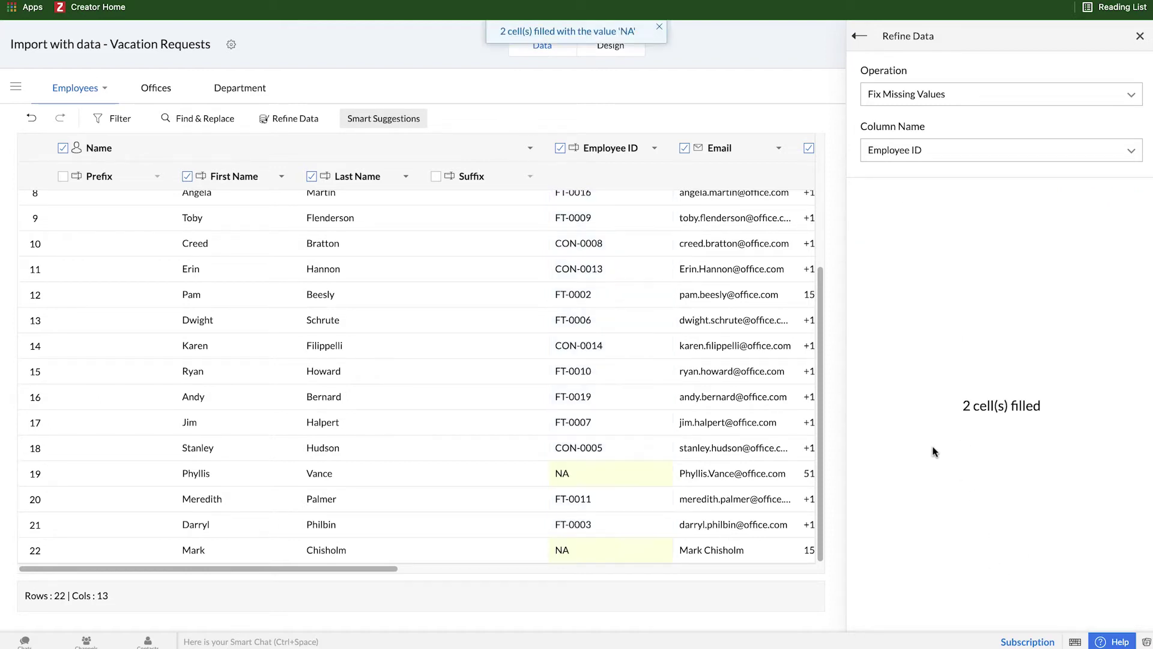
click(848, 41)
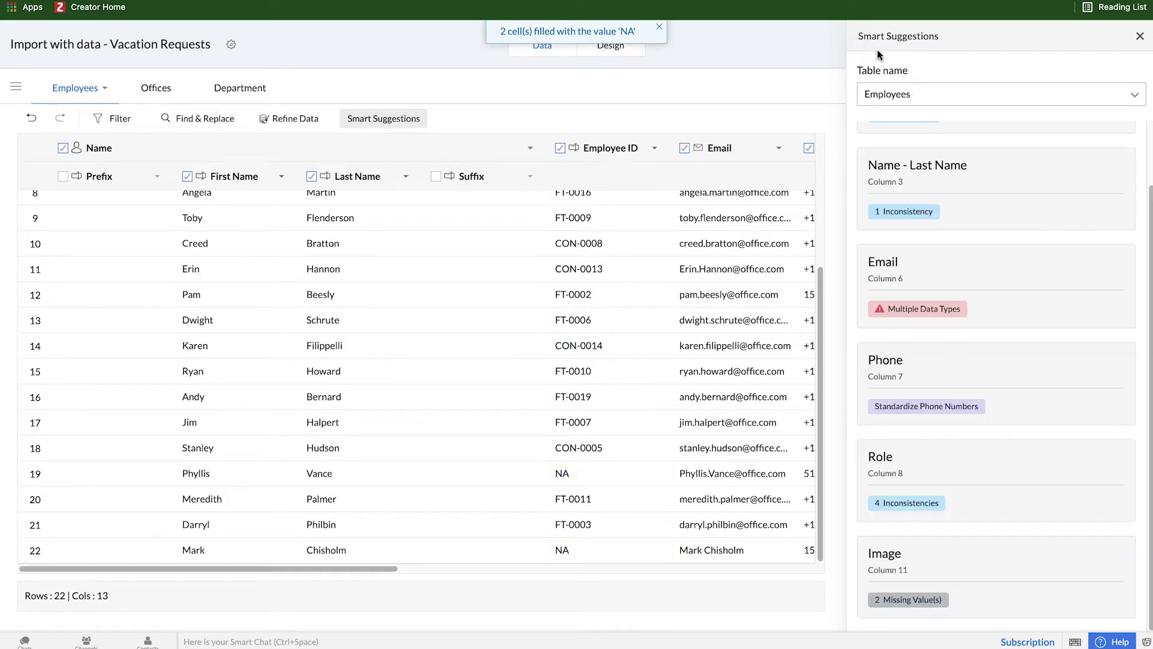
Step: Delete row 22, whose Email holds a non-email value, leaving 21 employees
click(929, 310)
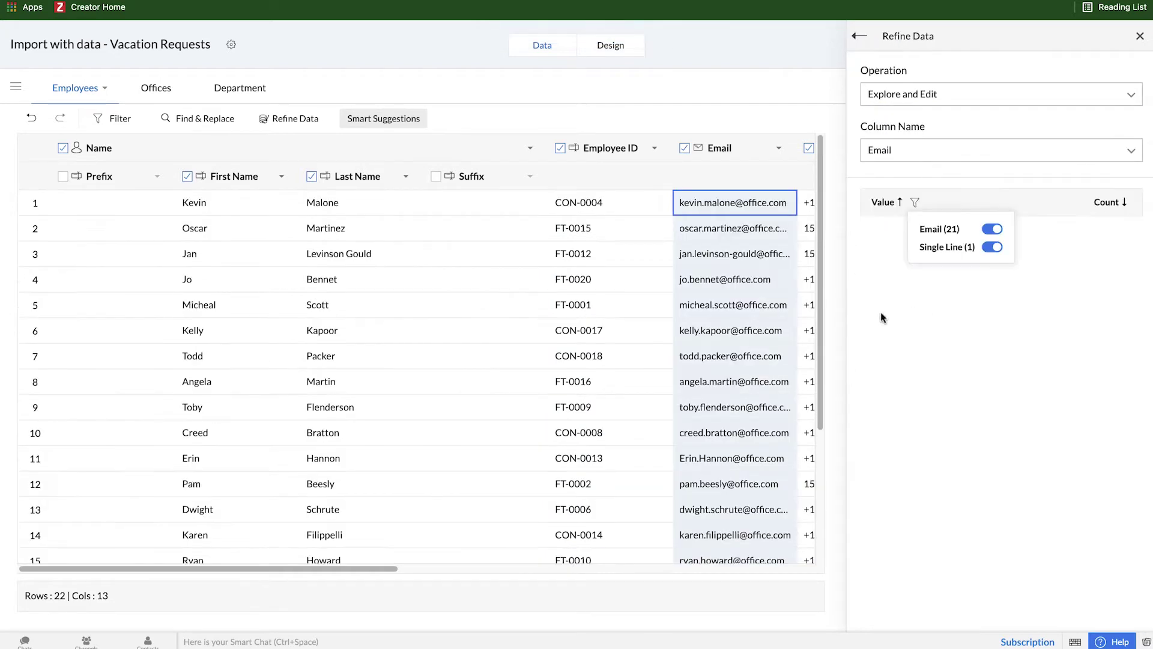
scroll(733, 342, down, 3)
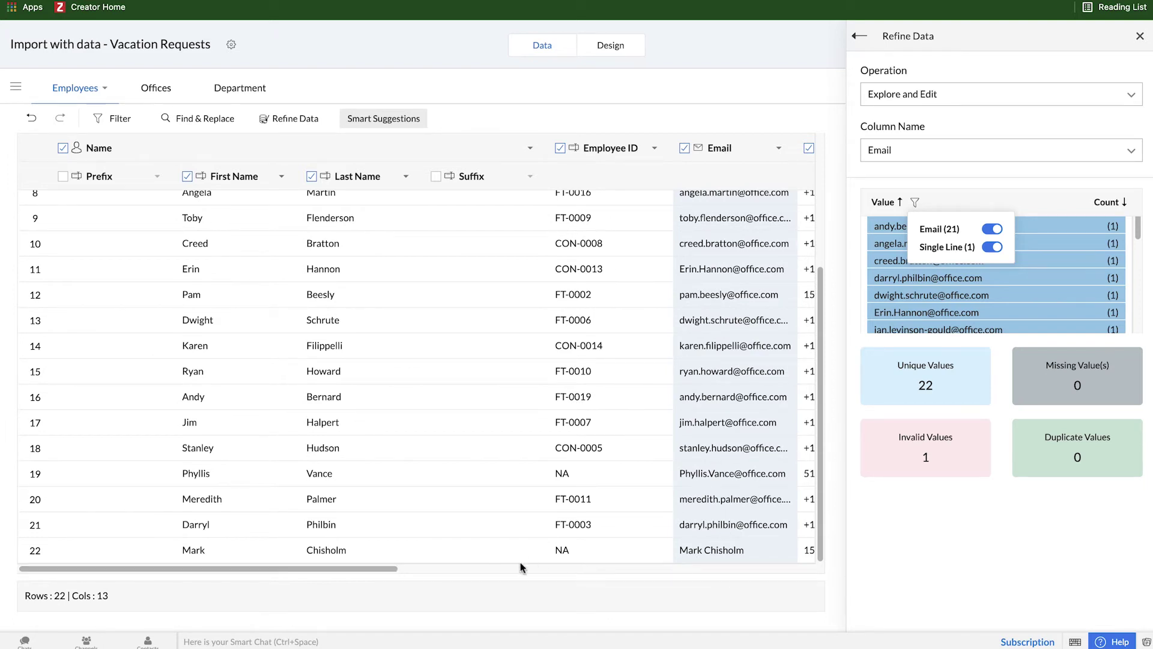
click(36, 552)
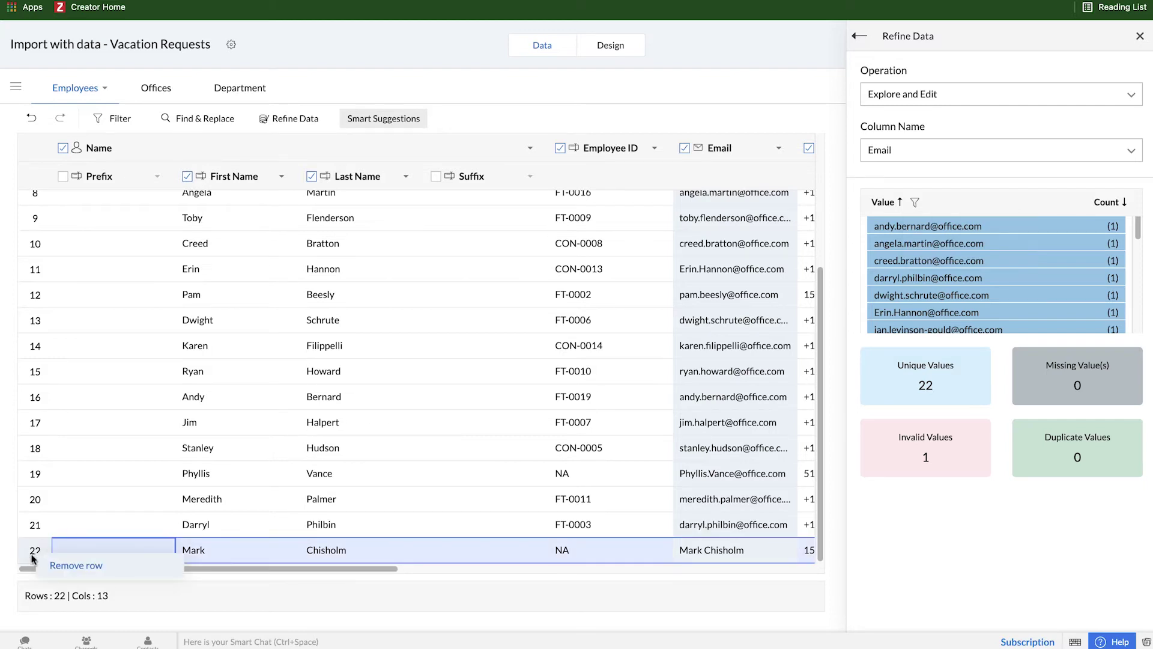
click(66, 567)
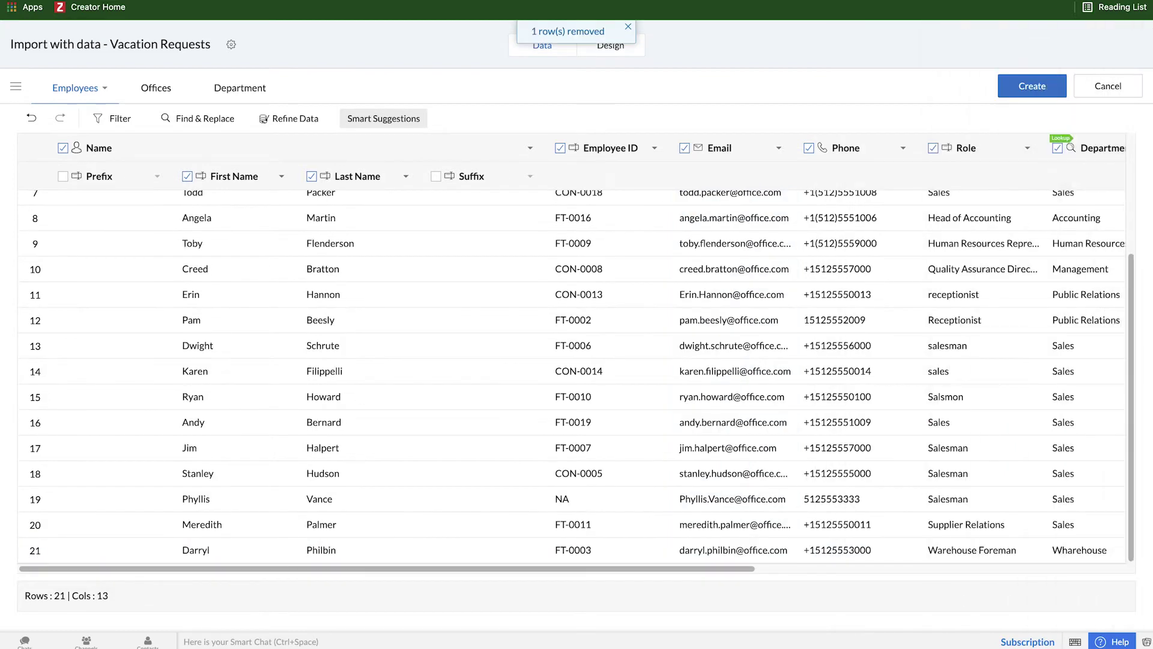
click(403, 122)
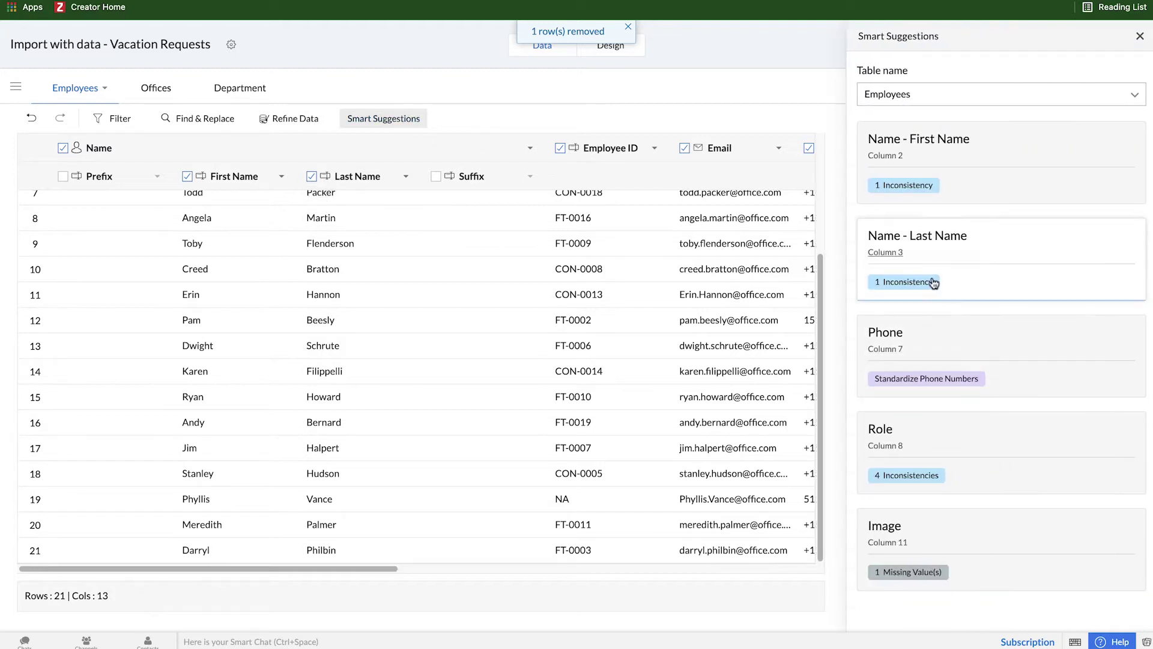
Step: Standardize the Employees Phone column to the +1 United States format, editing 11 cells
drag(319, 568, 479, 568)
scroll(520, 396, up, 5)
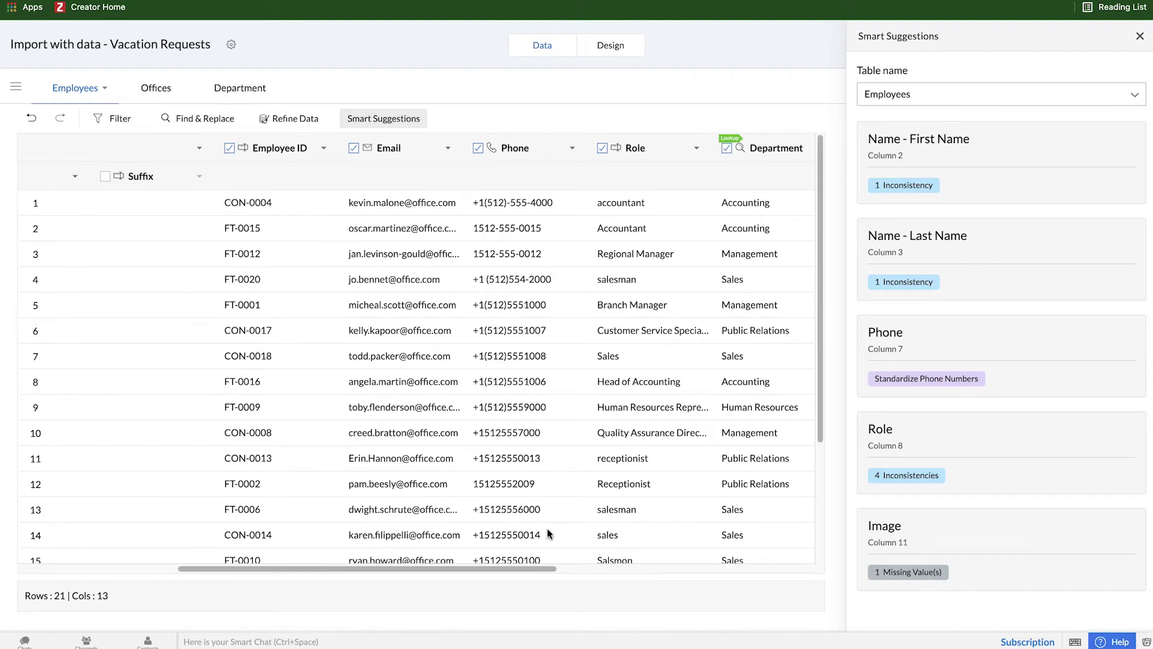
click(934, 378)
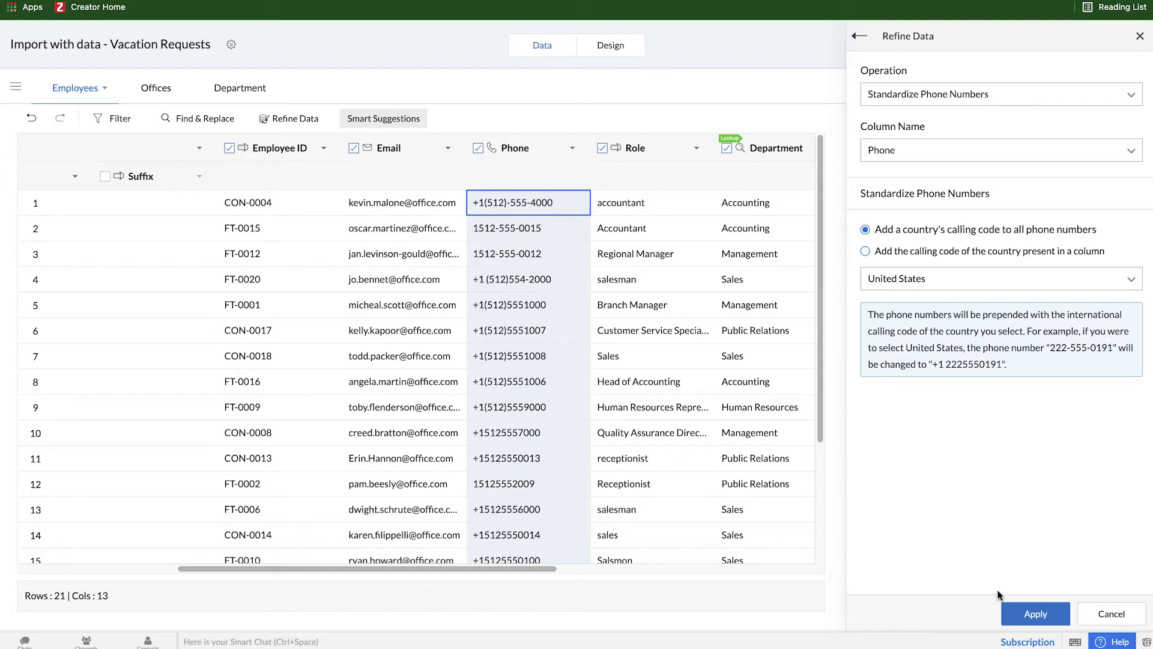
click(1033, 611)
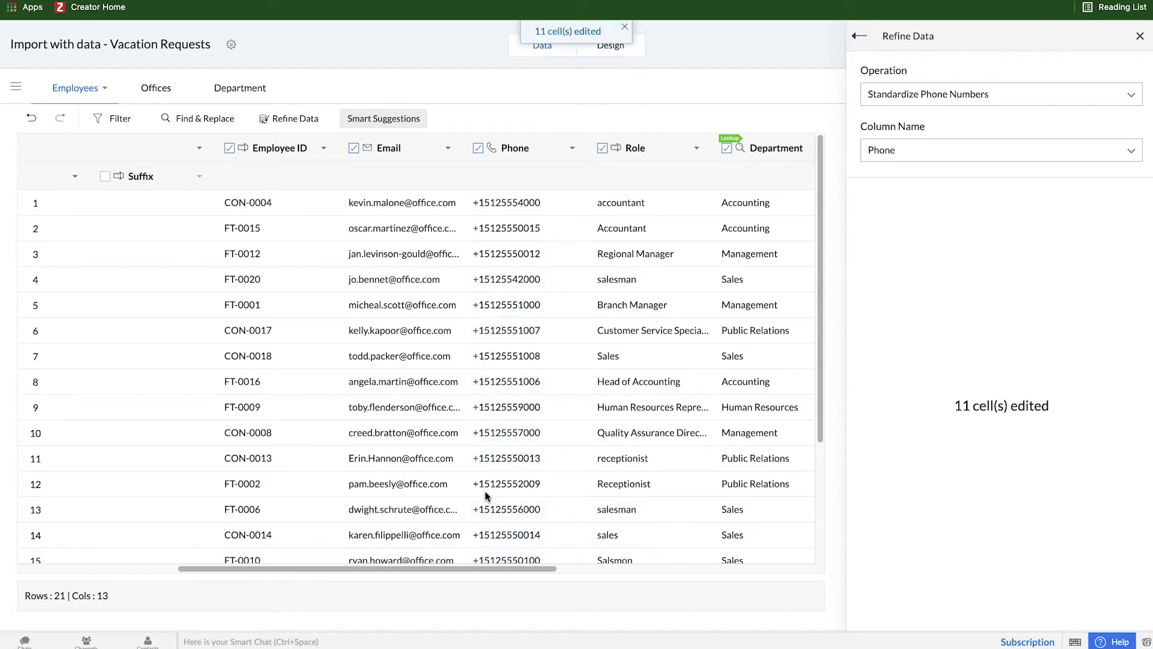
click(865, 34)
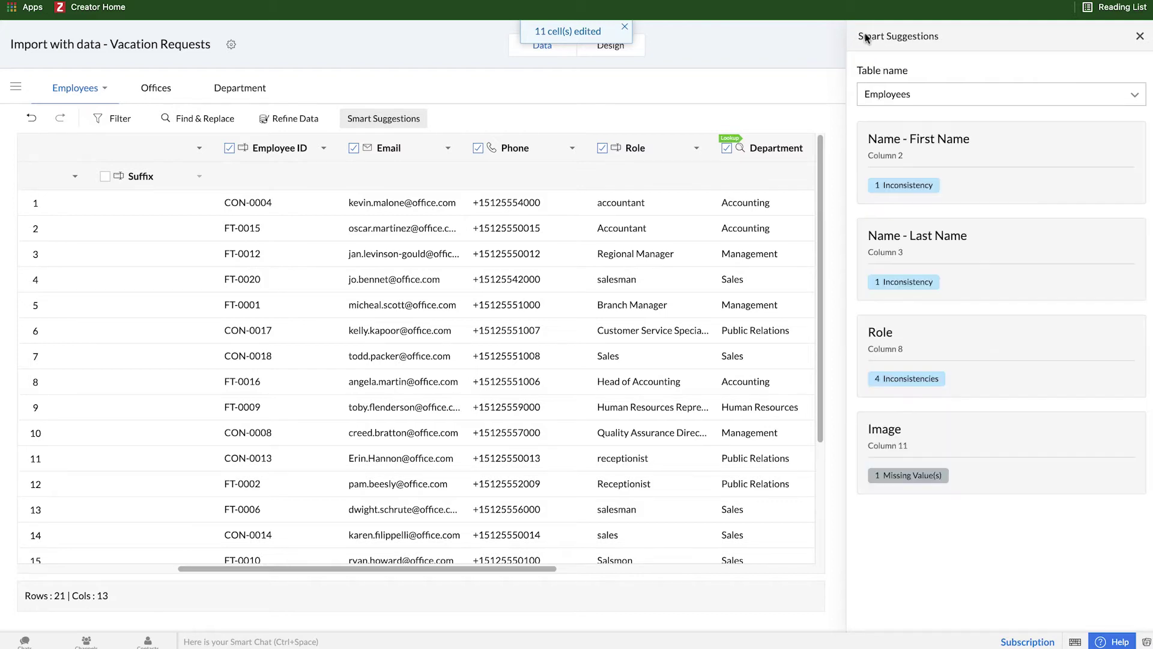
Step: Unify Role spellings to Accountant, Receptionist and Sales, merging Salesman into Sales
click(910, 378)
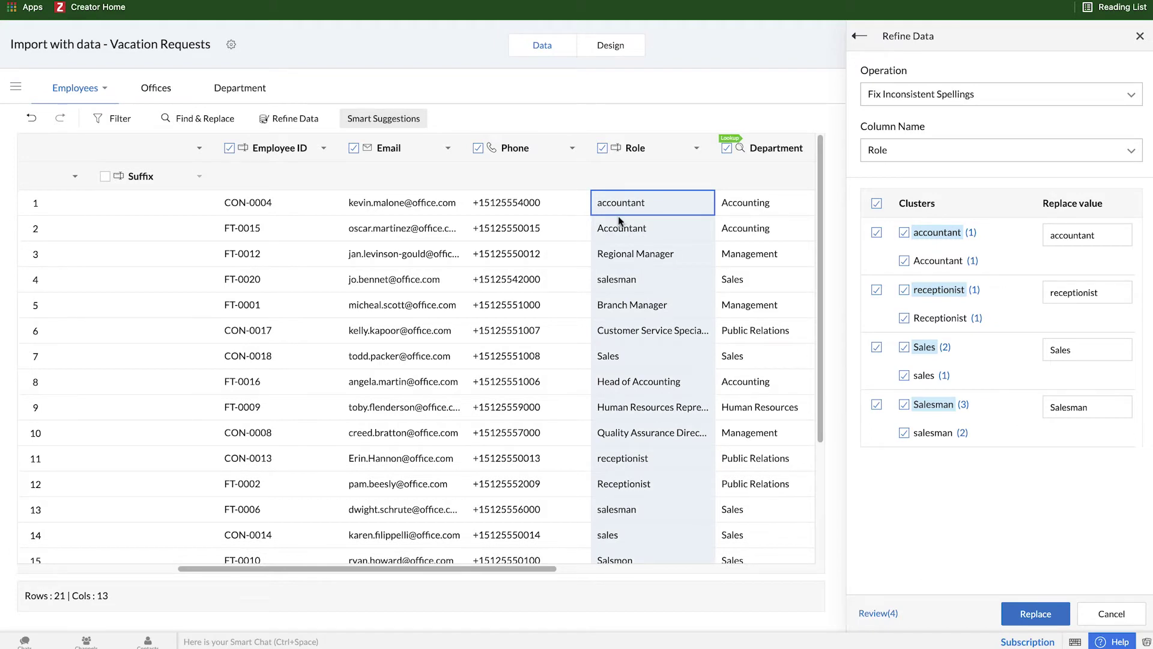
click(940, 261)
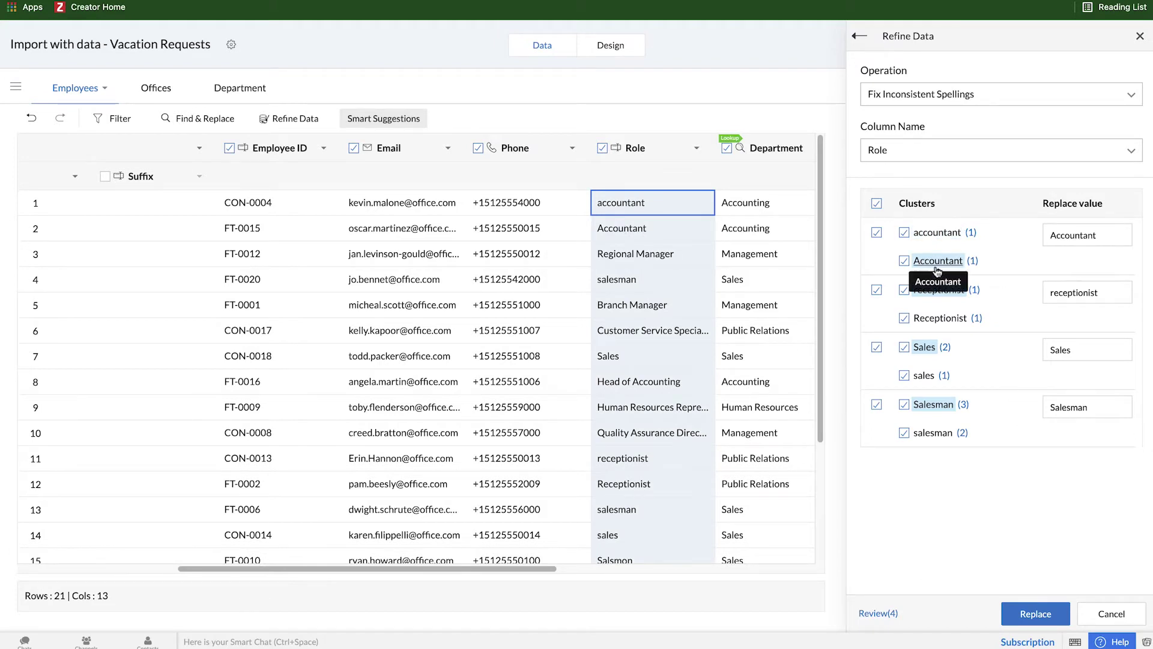
click(955, 319)
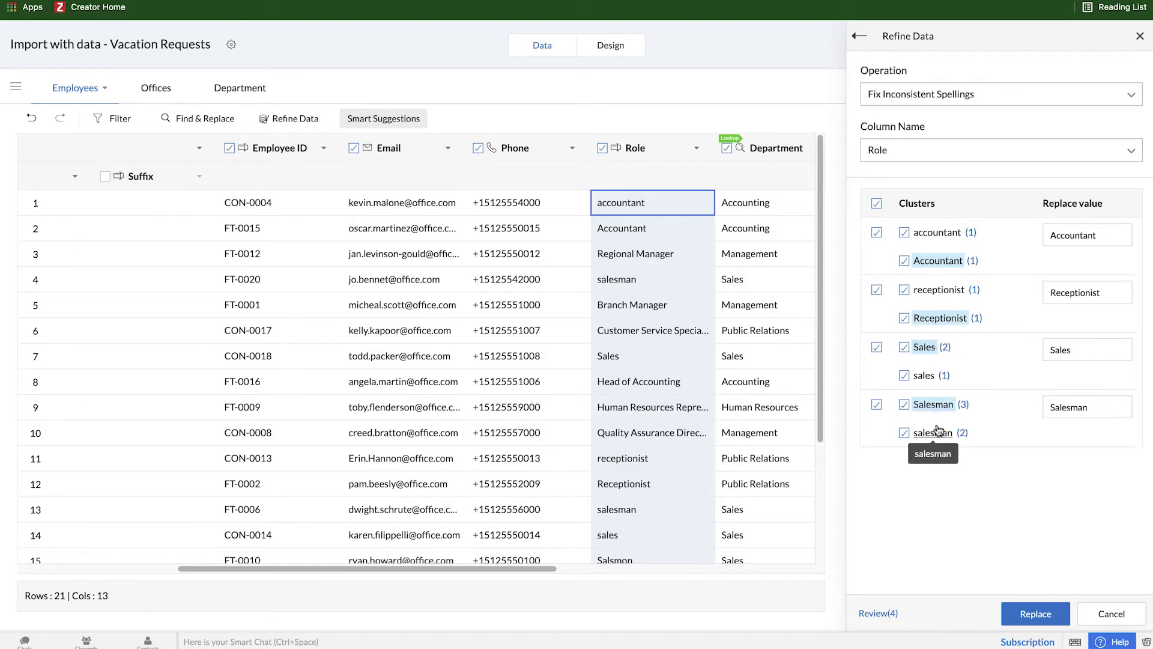
double_click(1069, 407)
text(S)
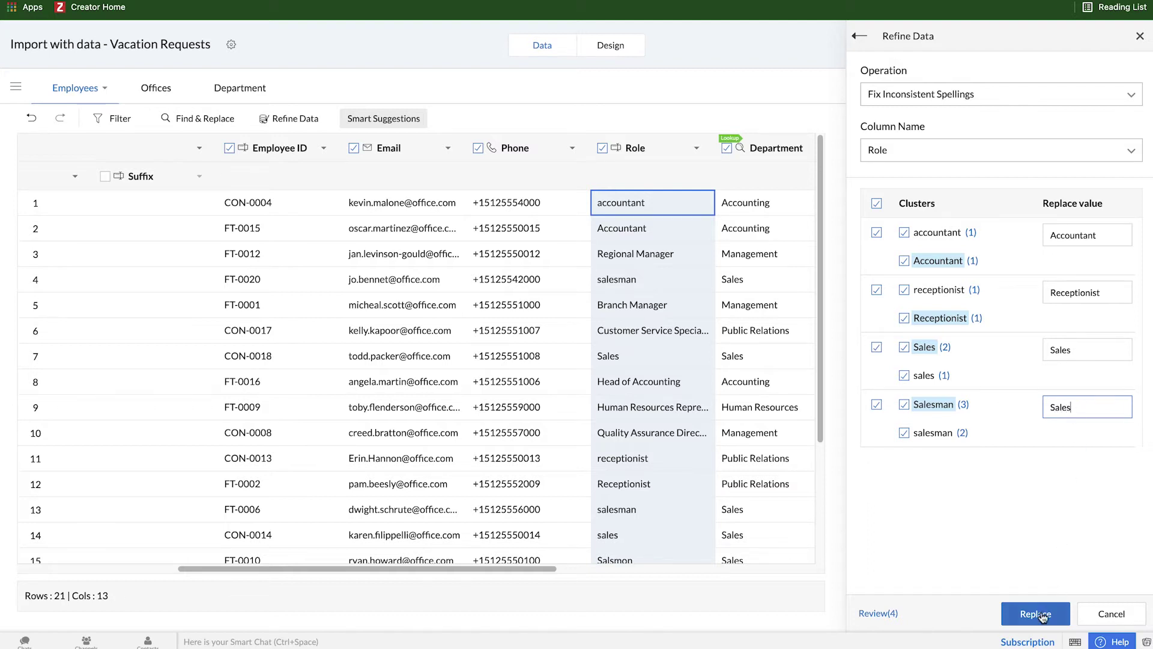
click(1043, 615)
click(860, 36)
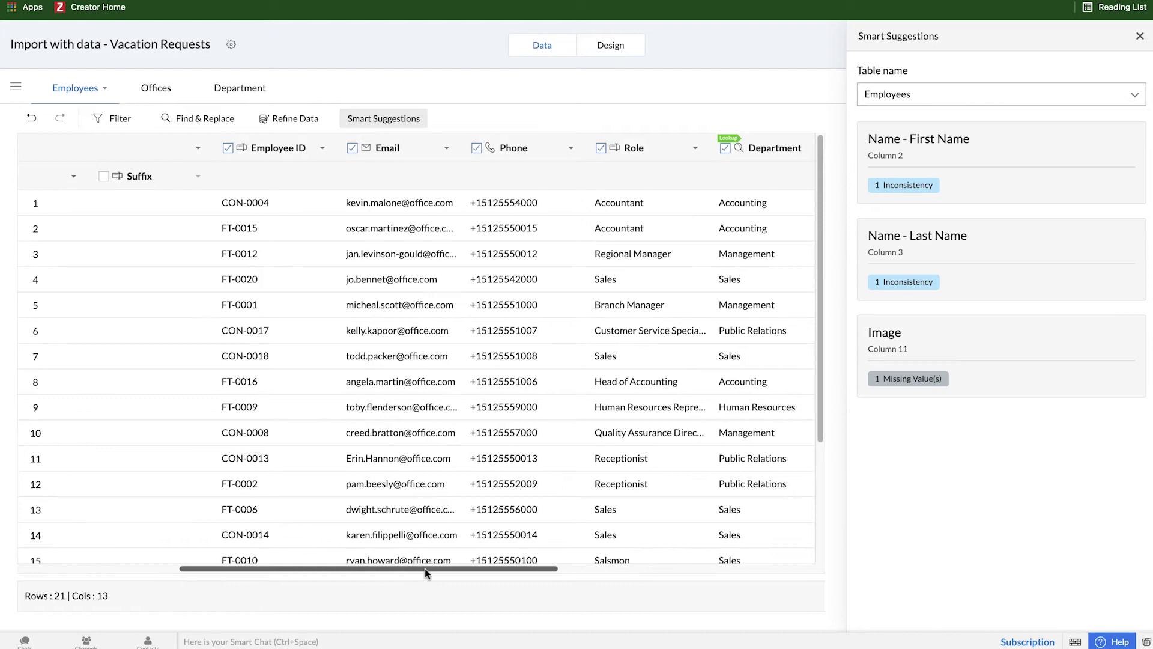
Step: Exclude the Image column and review the Last Name inconsistency without merging any names
drag(424, 568, 618, 567)
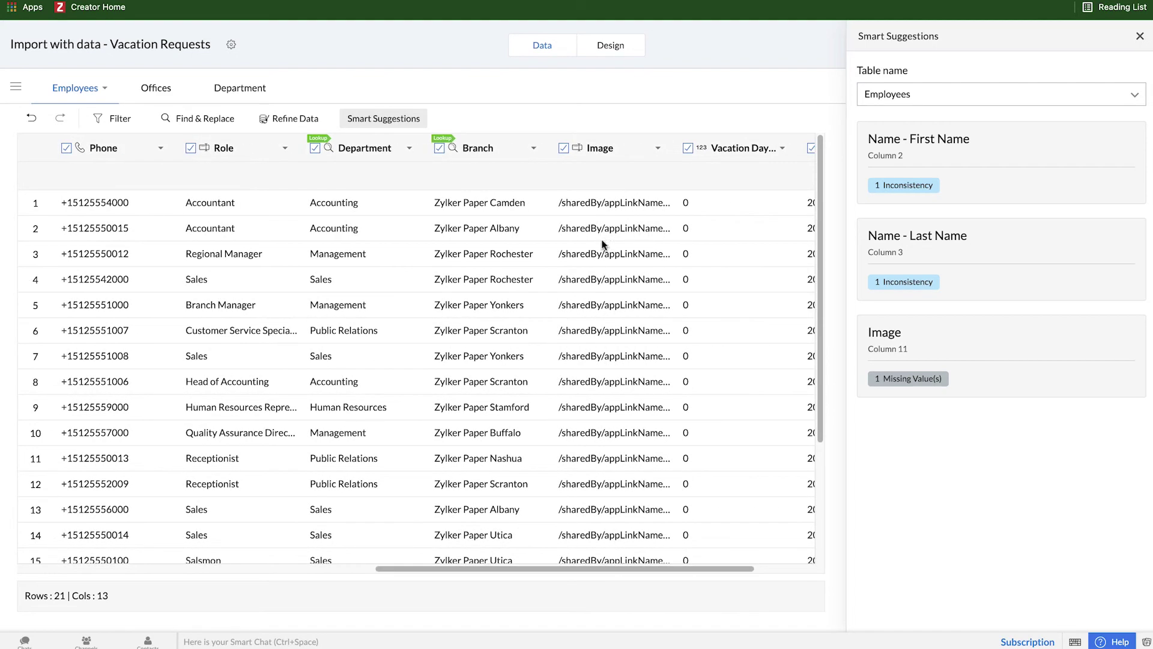
click(563, 149)
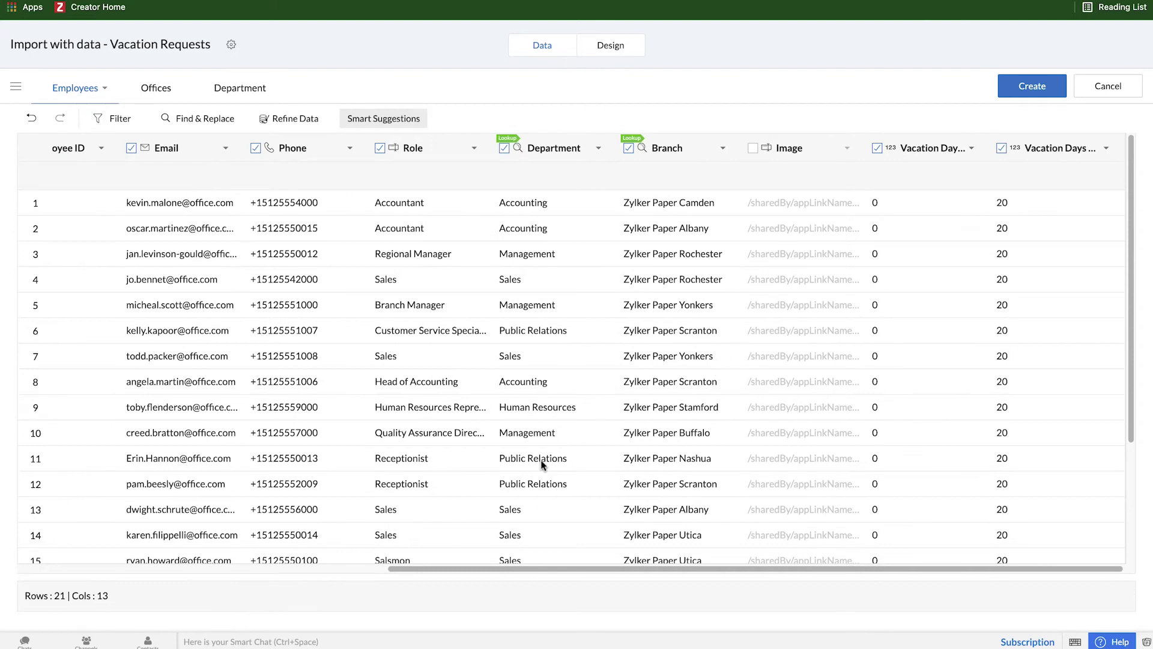
drag(622, 567, 548, 567)
drag(299, 567, 261, 567)
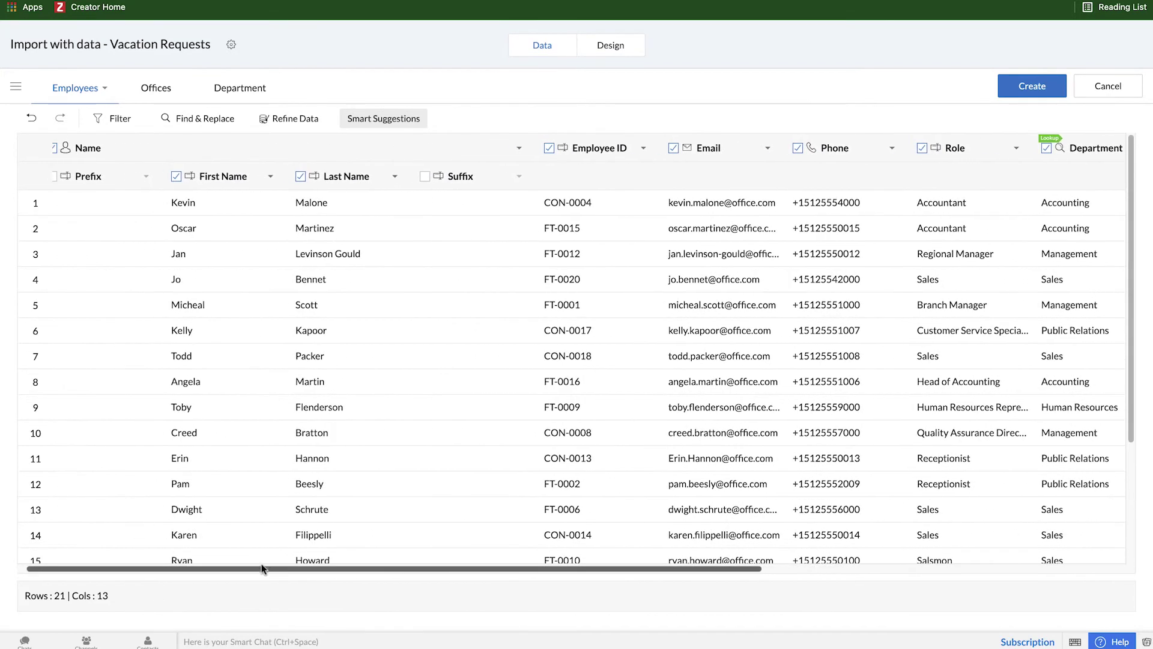
click(383, 118)
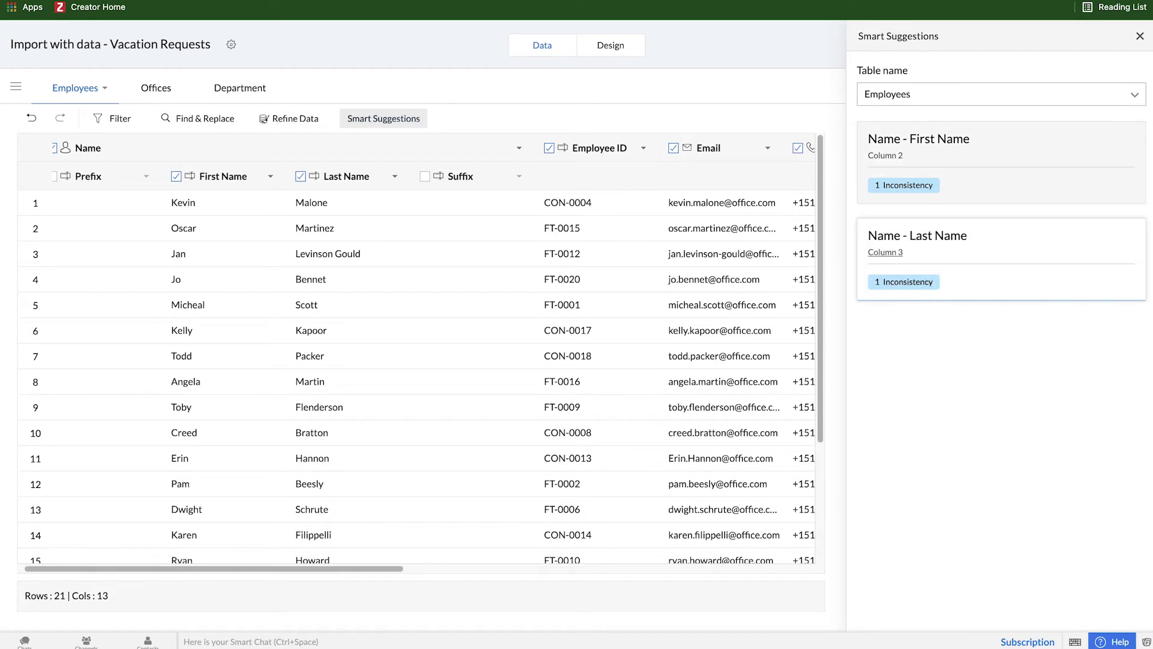
click(927, 281)
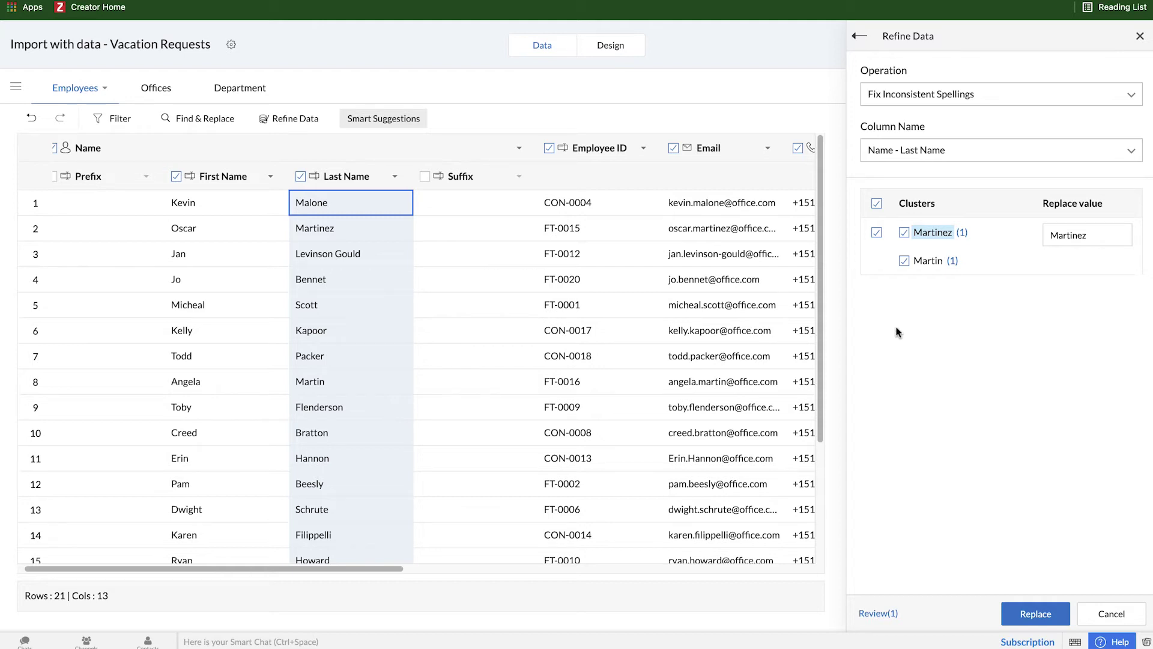
click(860, 36)
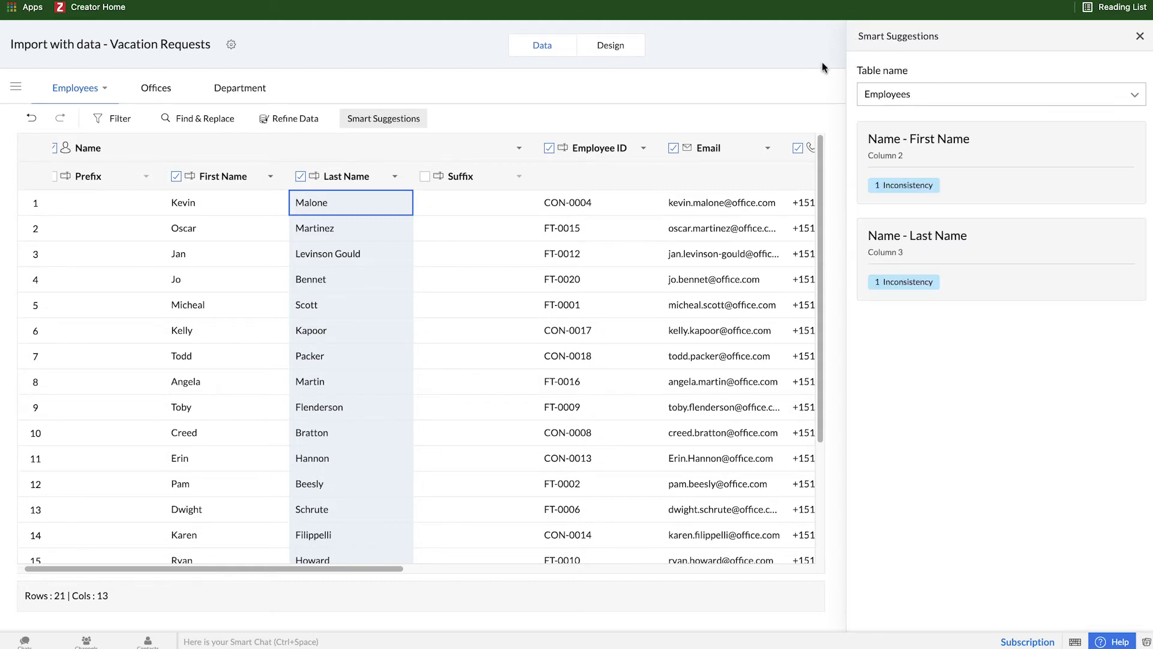
Step: Split the Offices Address into street, city, state and postal code columns, excluding Country
click(160, 96)
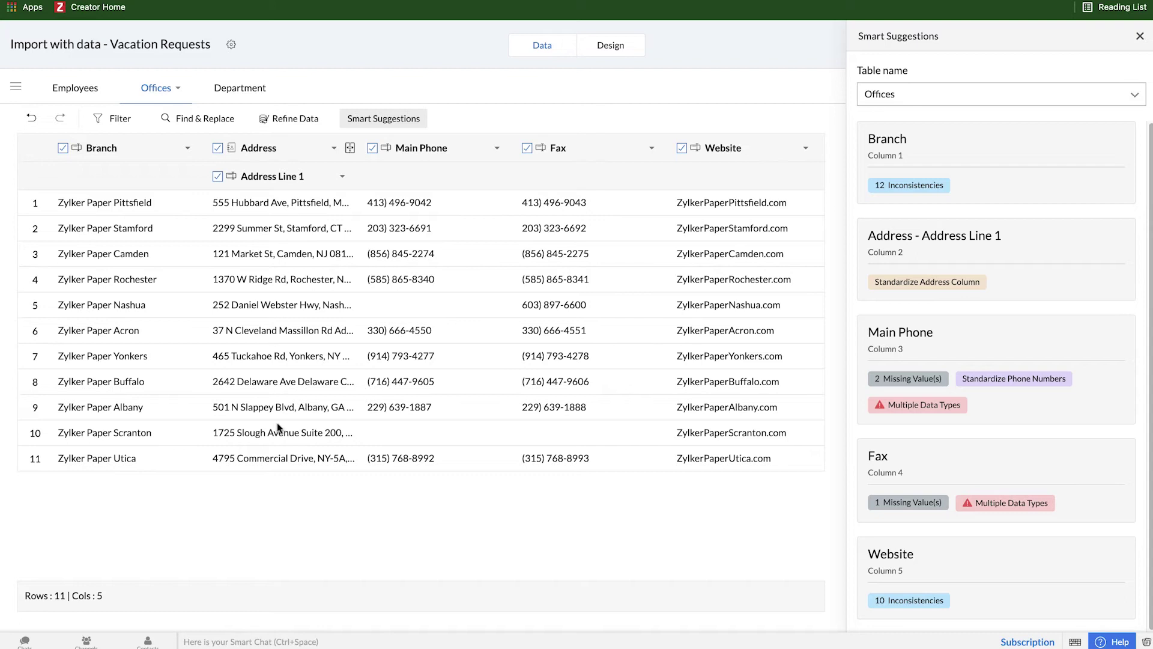
click(953, 288)
click(557, 387)
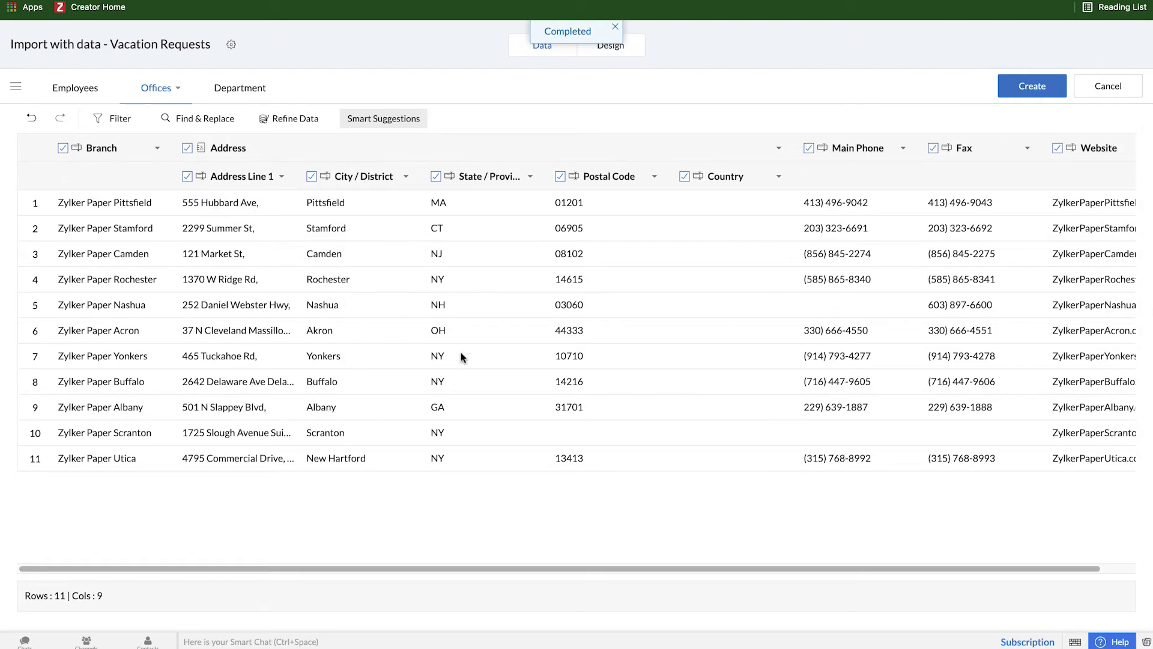
click(684, 177)
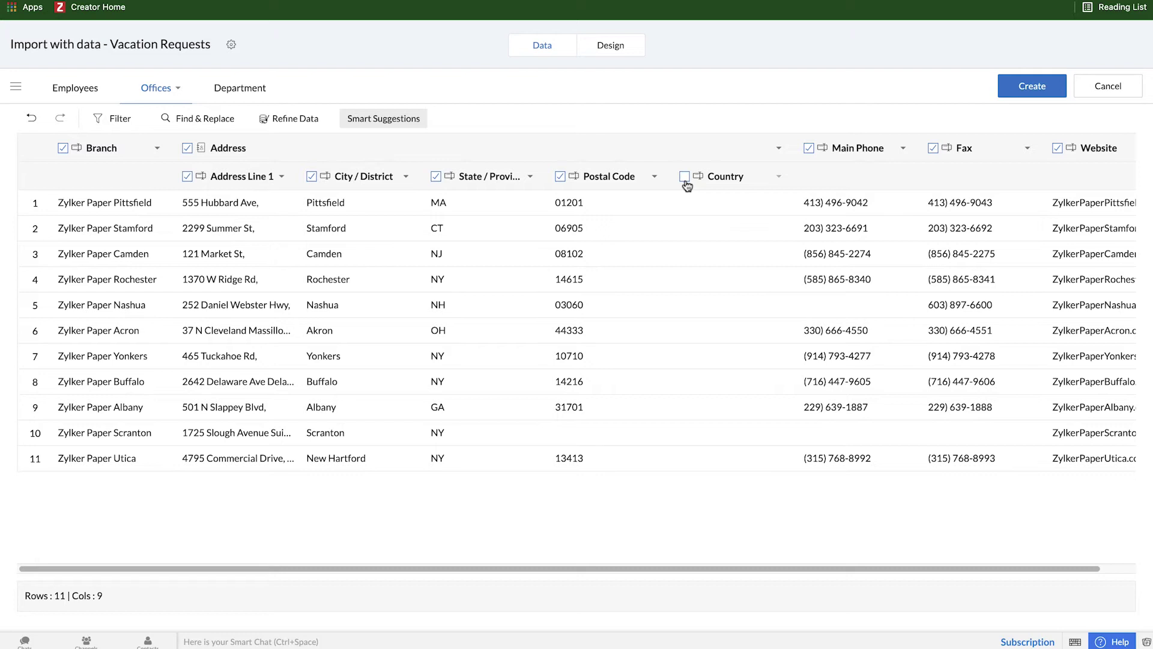
click(408, 123)
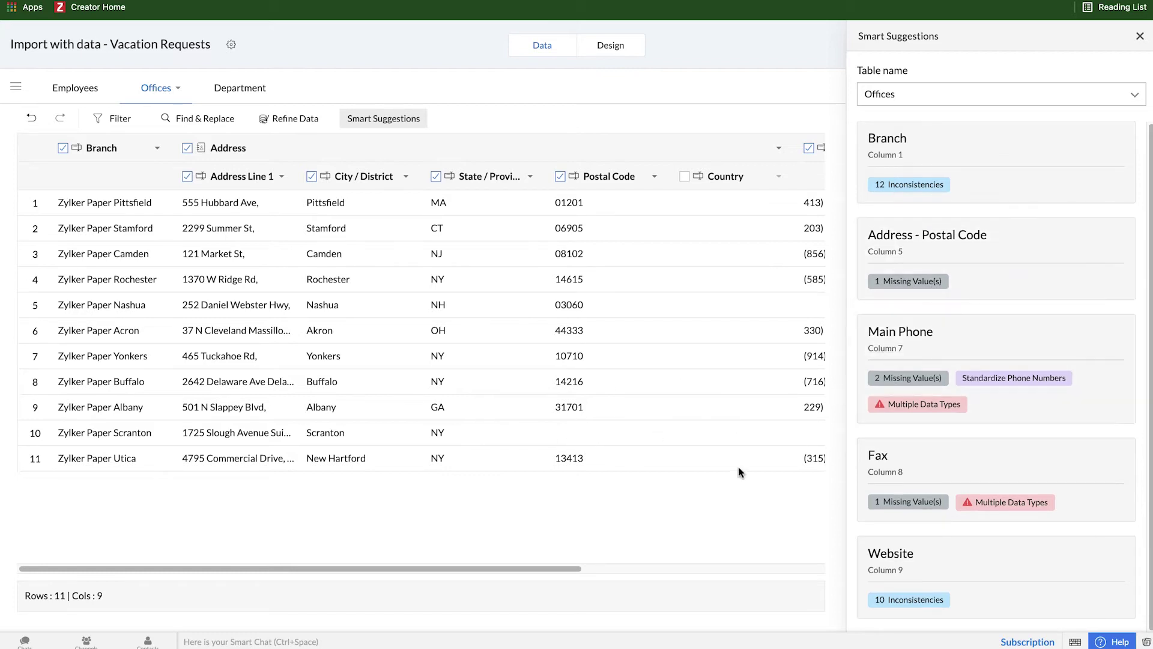
drag(450, 569, 616, 560)
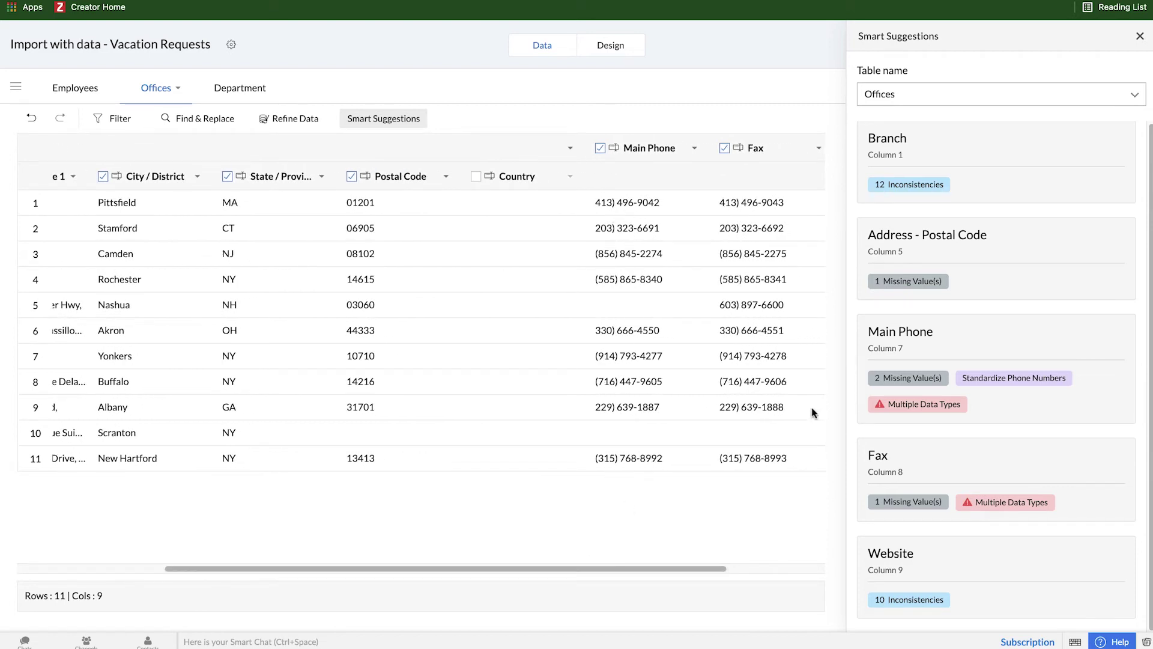
Step: Convert Offices' Main Phone to a phone type with +1 United States numbers
click(1015, 379)
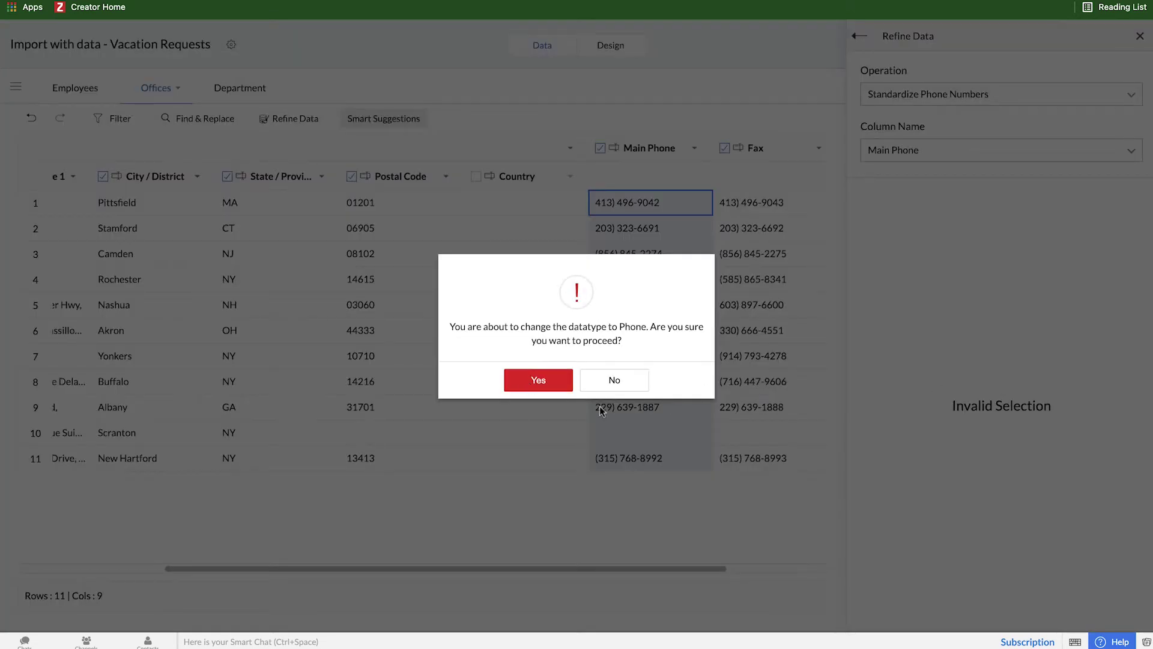
click(554, 389)
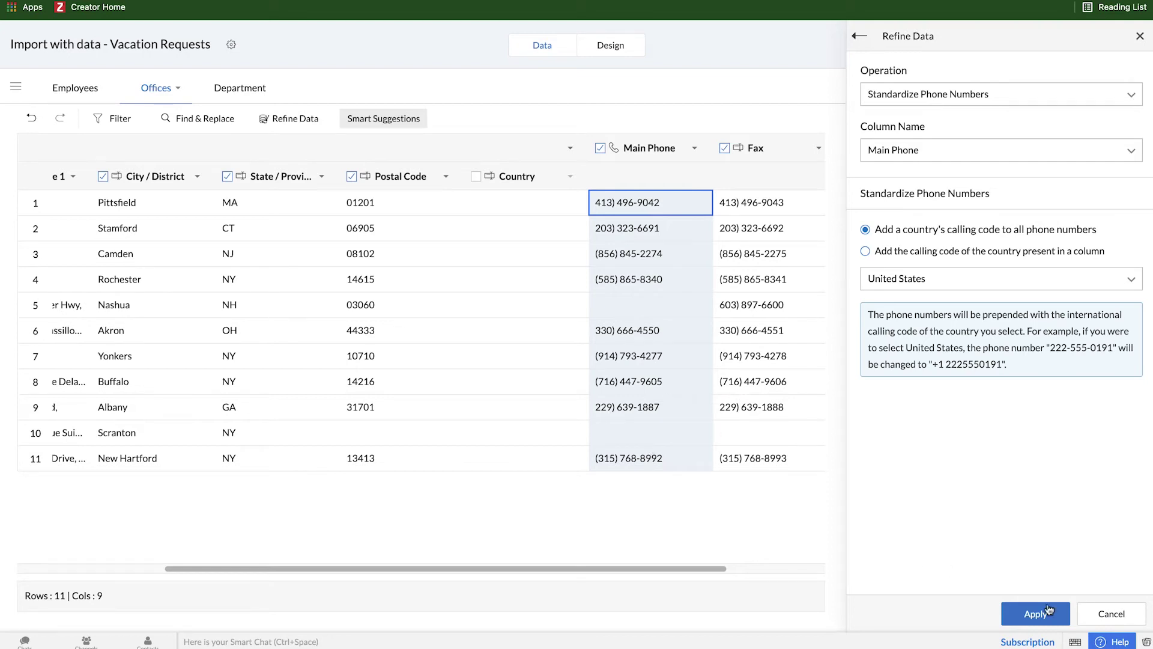
click(1036, 611)
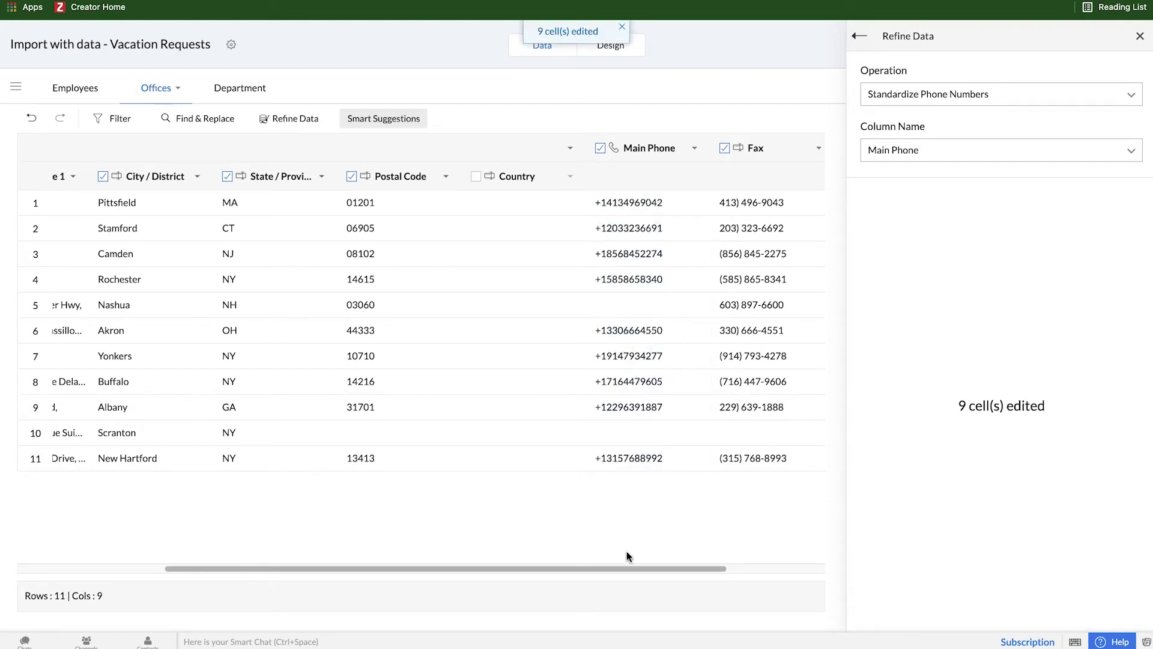
Step: Exclude the Fax column and show the Department table of six departments
drag(603, 570, 669, 570)
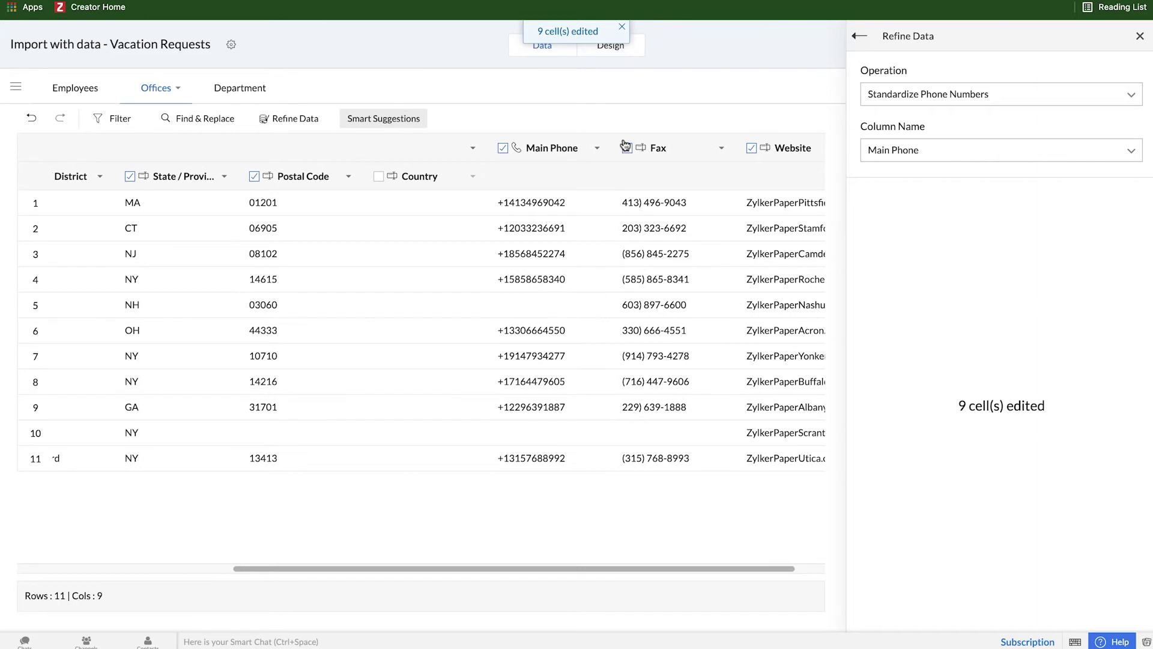
click(627, 148)
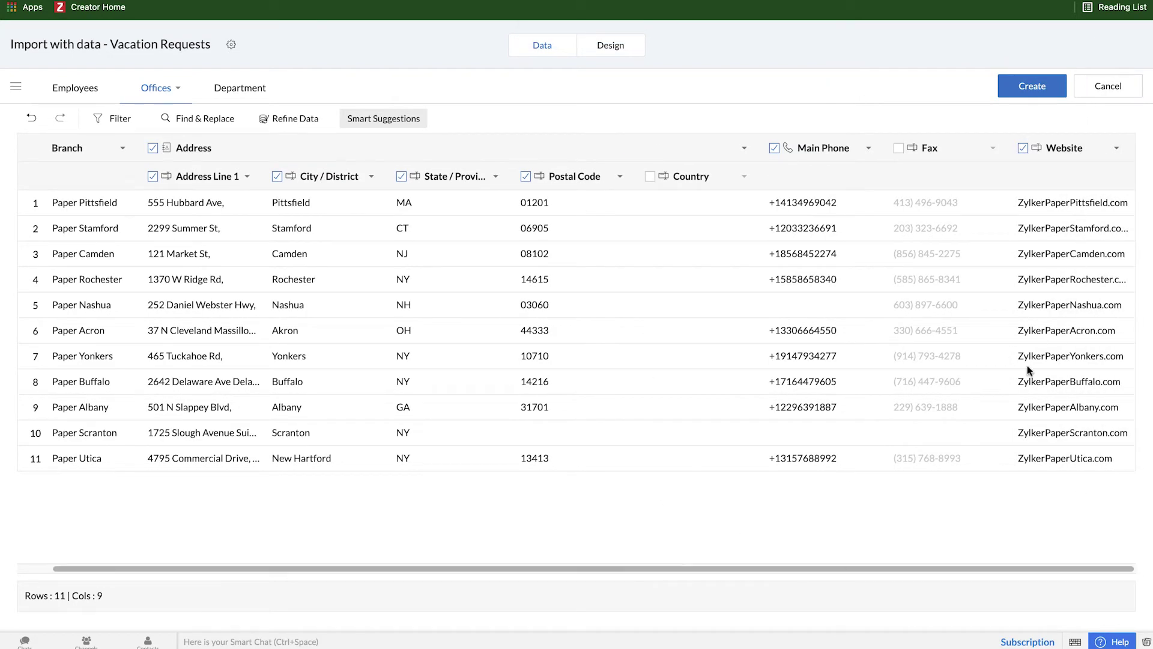
click(234, 90)
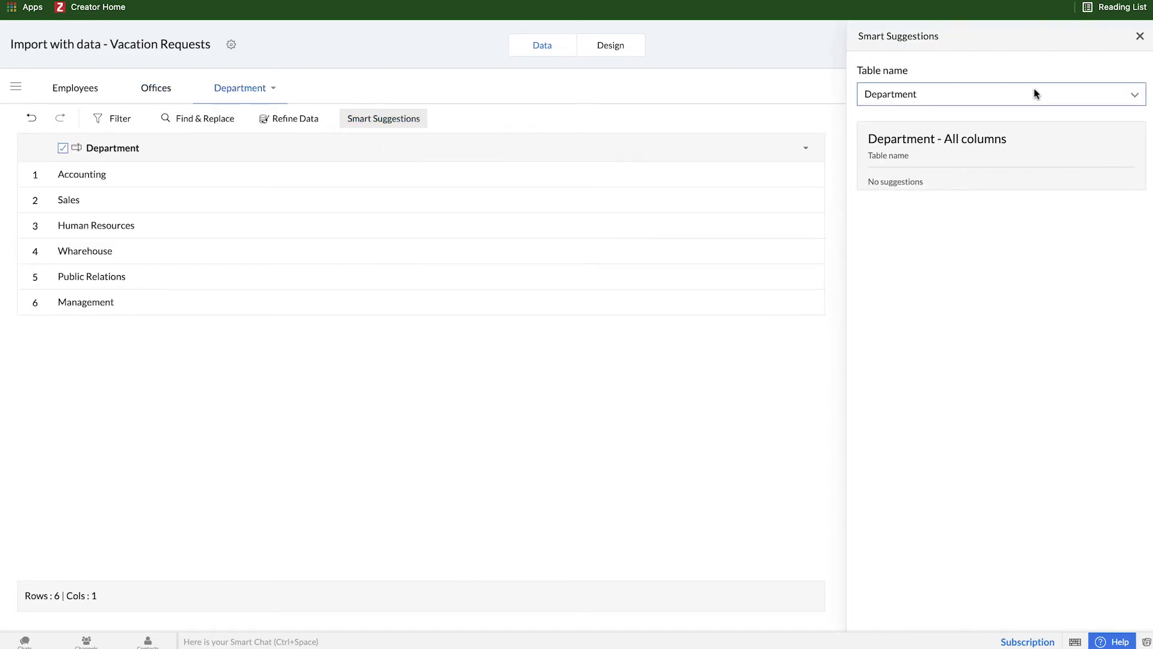
Step: Look over the Offices table, then return to the 21-row Employees table
click(157, 87)
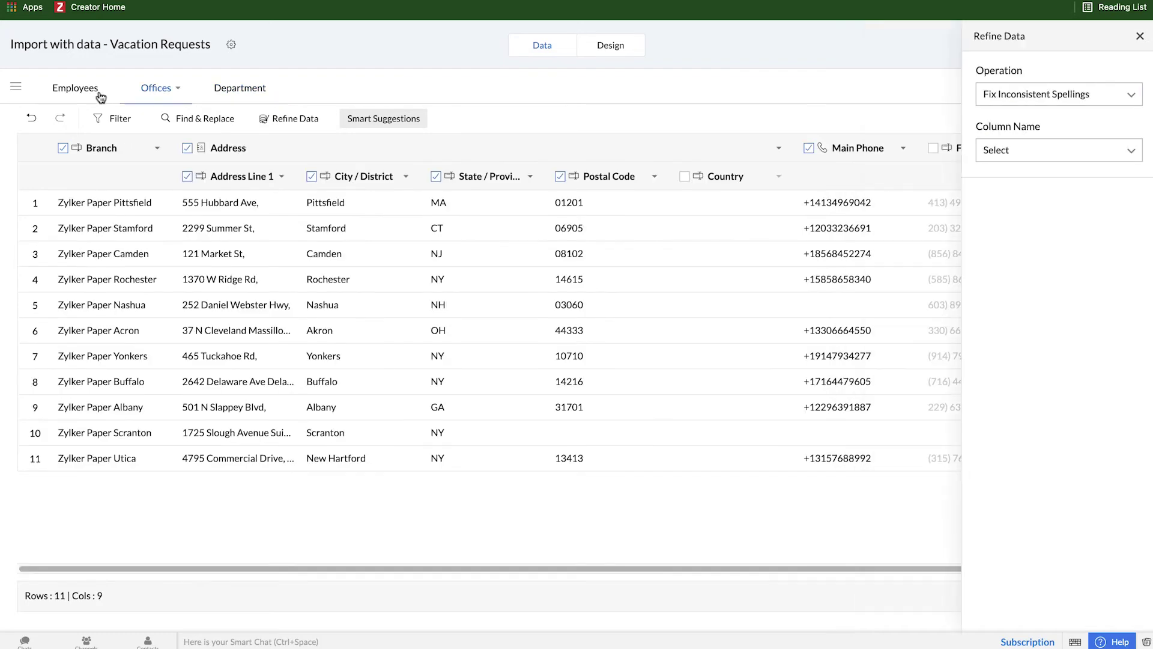
click(75, 88)
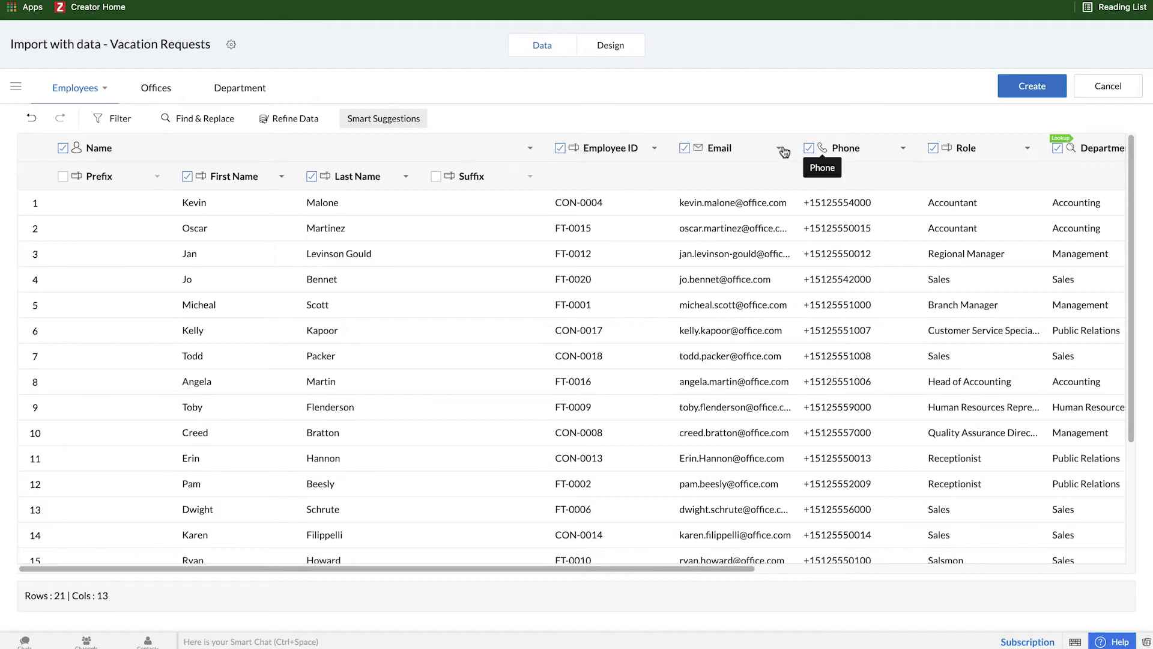
Step: Review the Employee ID field's type options, leaving it as Single Line text
click(654, 149)
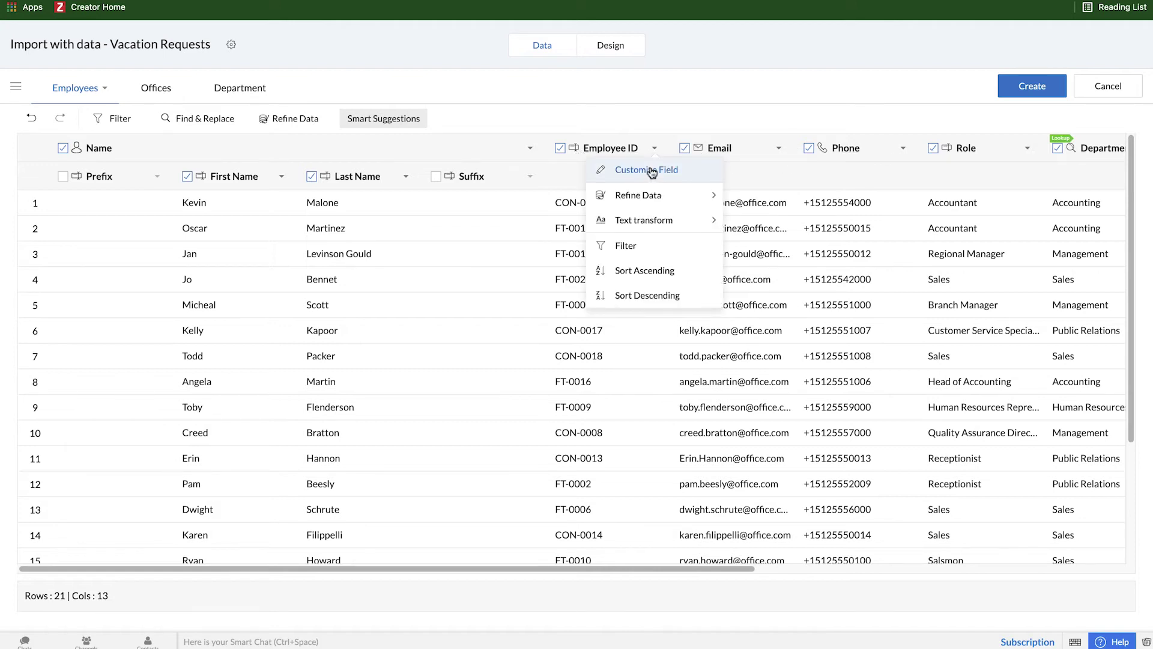
click(652, 170)
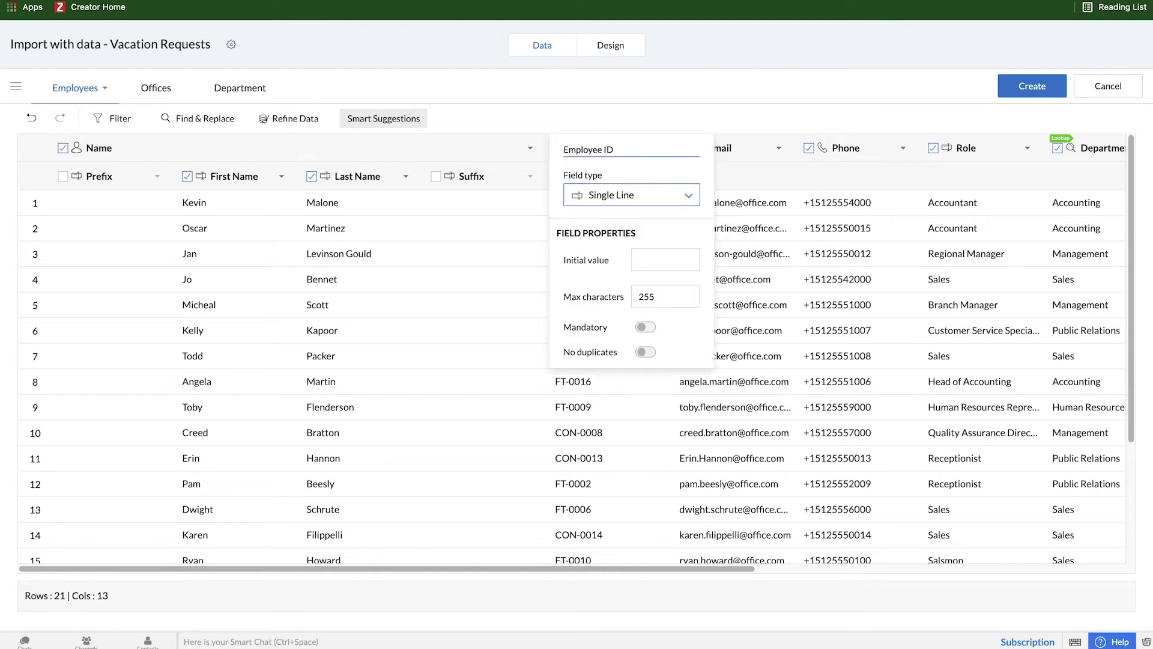
click(688, 196)
mouse_move(697, 262)
mouse_down()
mouse_move(689, 434)
mouse_move(686, 247)
mouse_up()
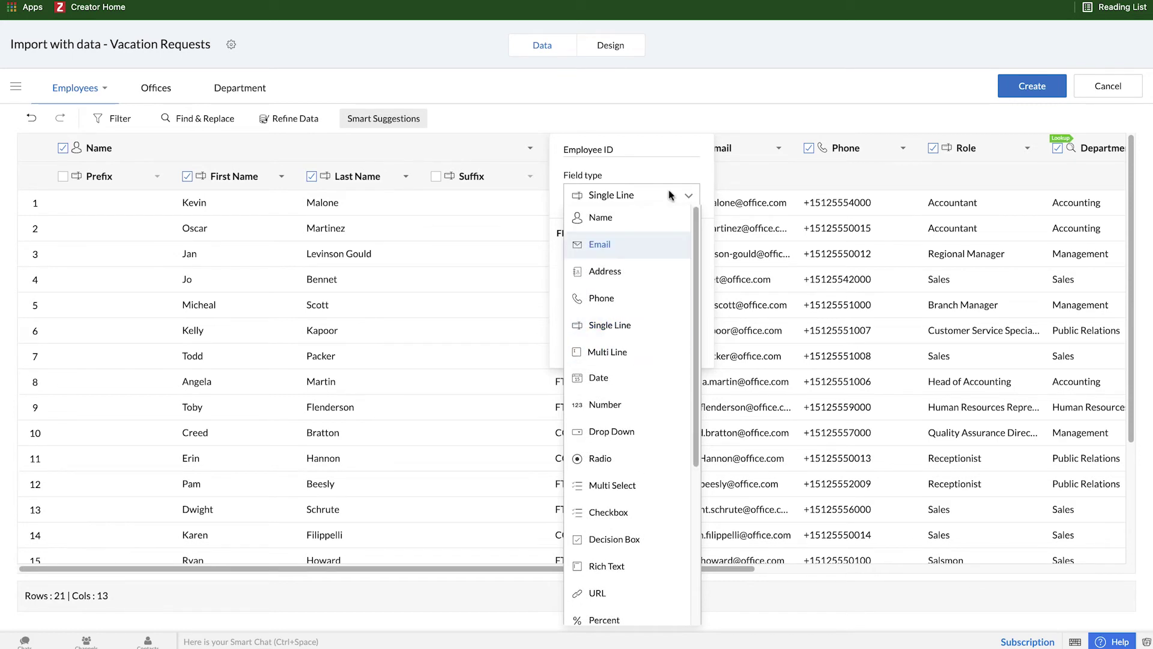
click(686, 97)
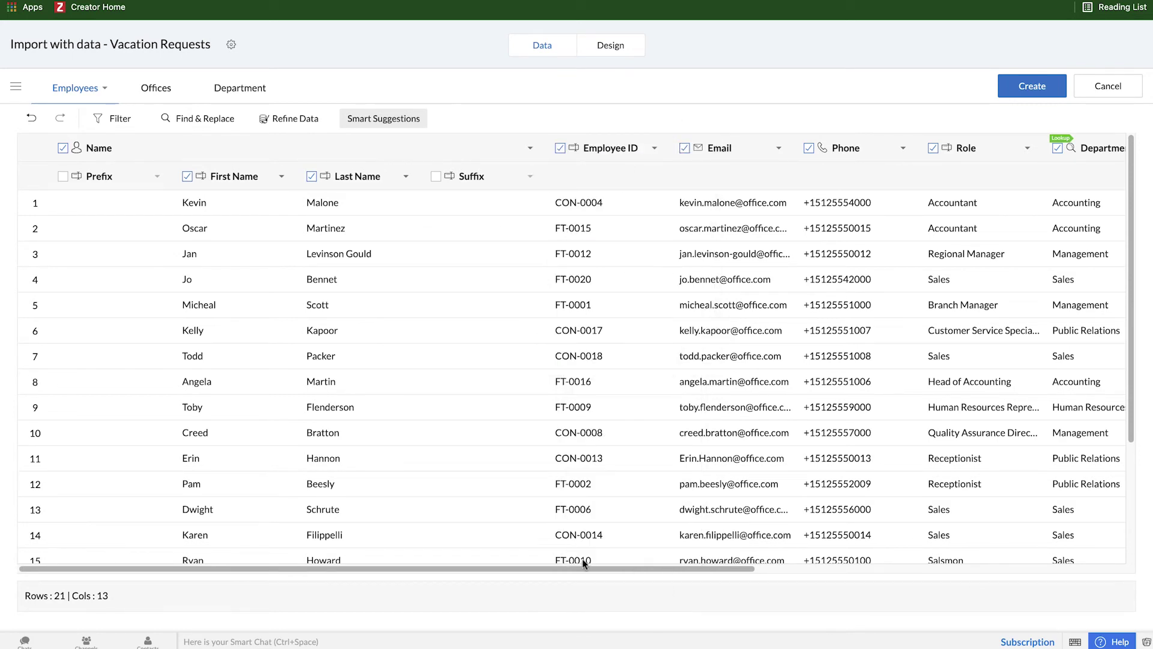
drag(585, 564, 896, 563)
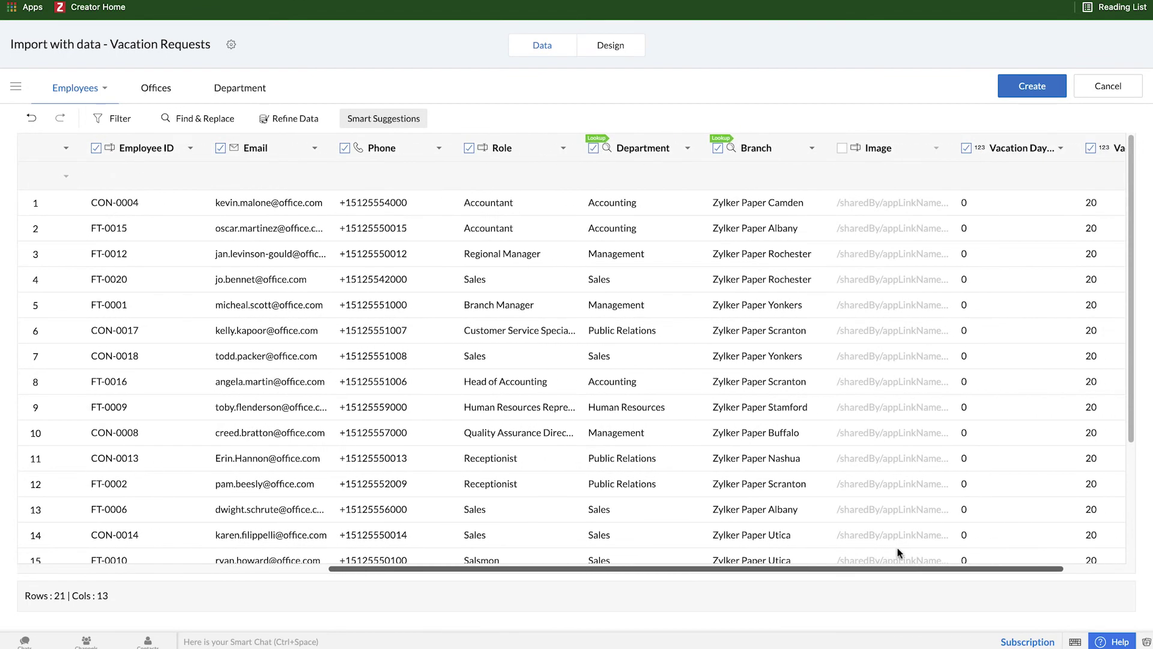
Step: Change the Role field's type from Single Line to Drop Down
click(563, 149)
click(555, 169)
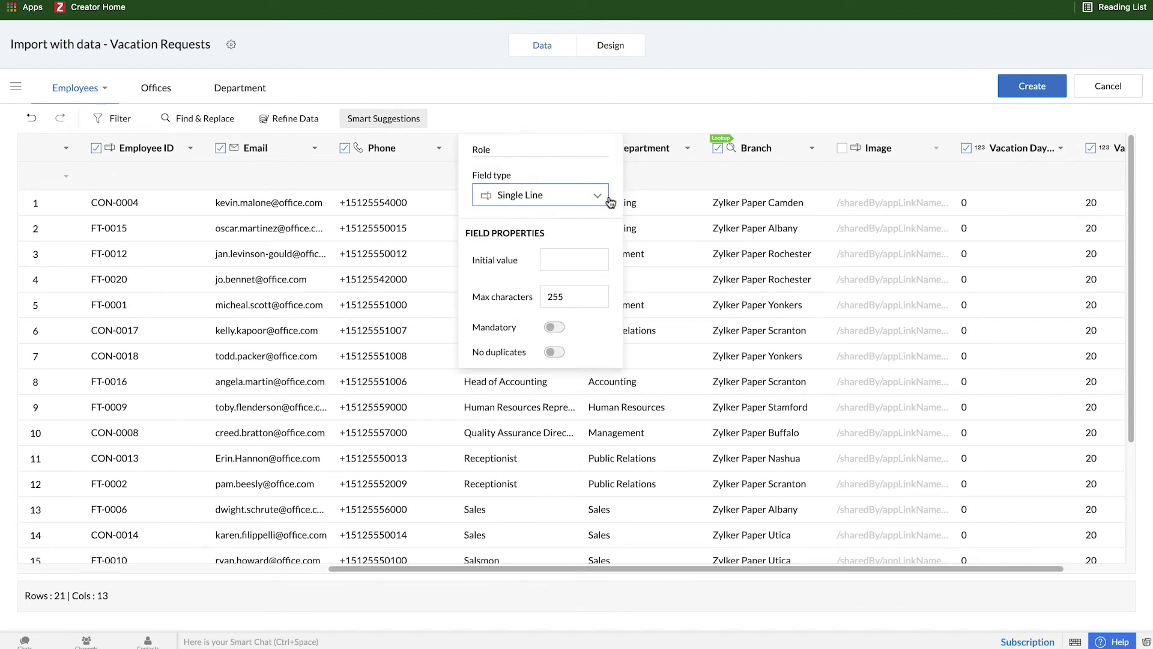
click(603, 198)
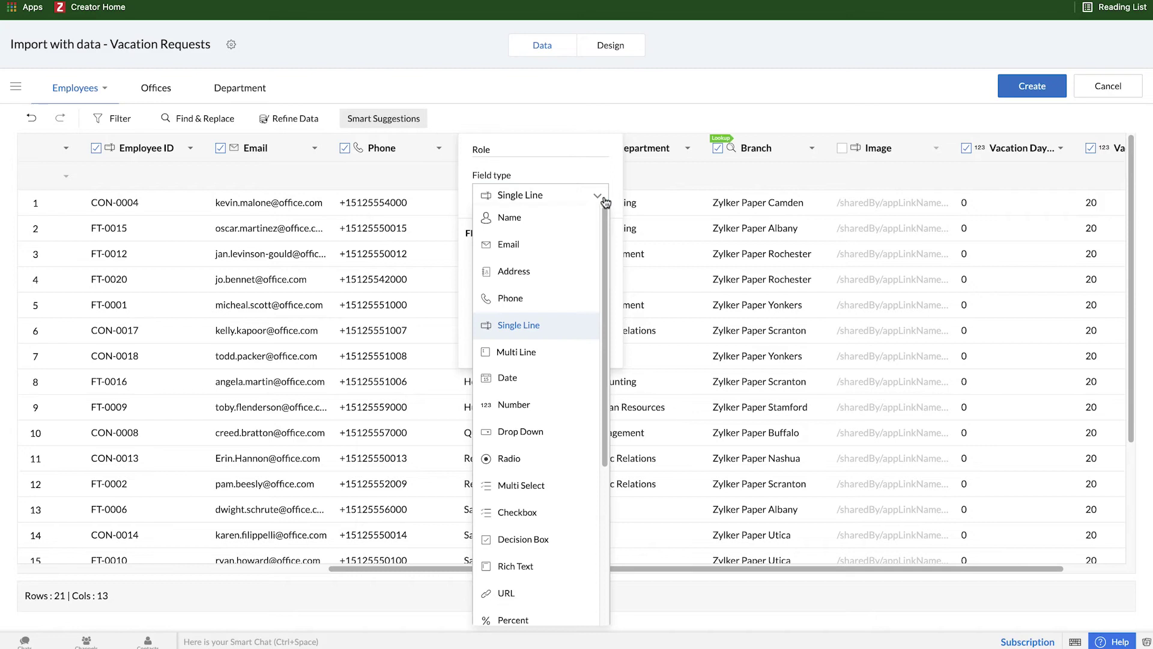
click(549, 433)
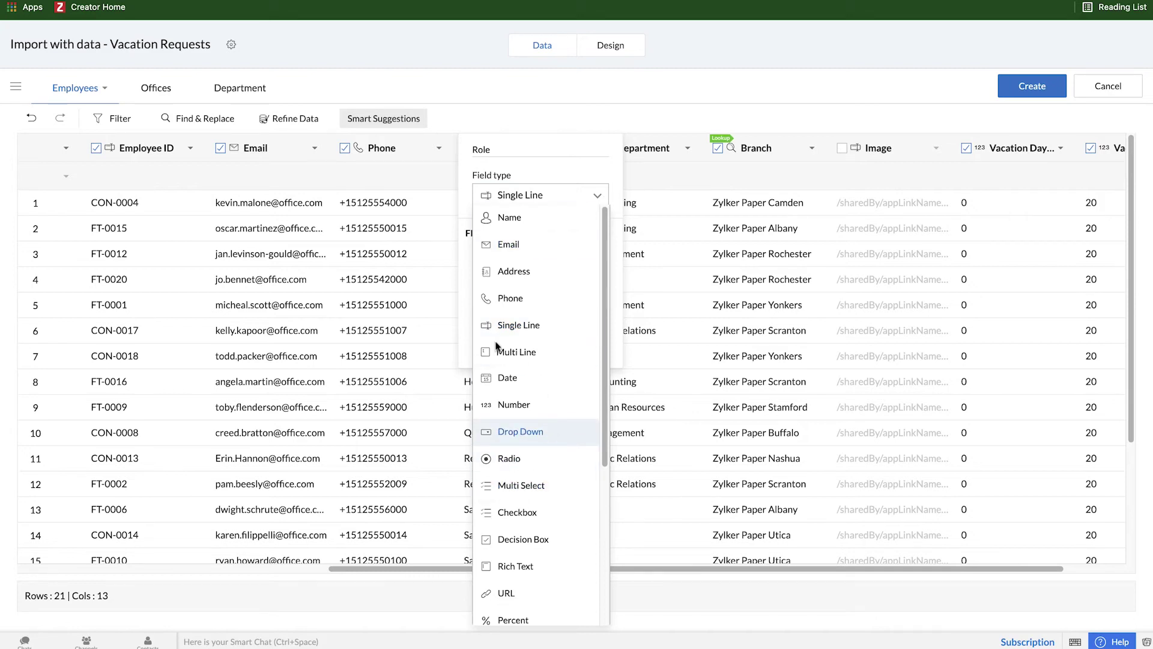
click(534, 126)
drag(563, 568, 248, 560)
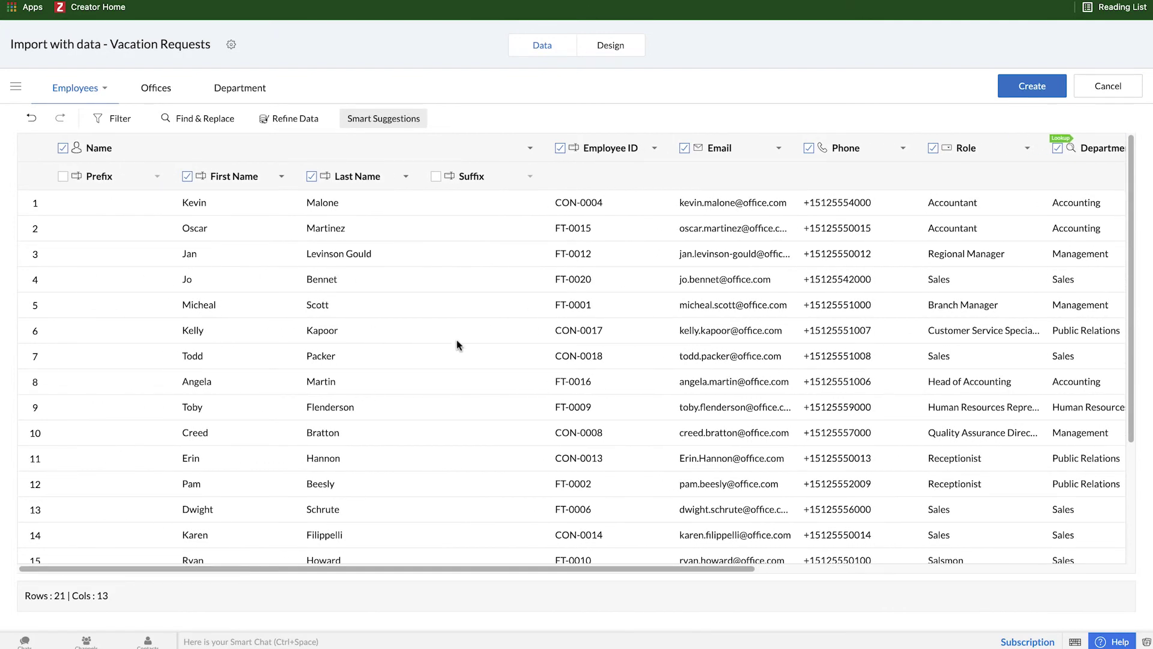
Step: In the Design view, expand the Vacation Requests table's four fields and place it beside Employees
click(608, 52)
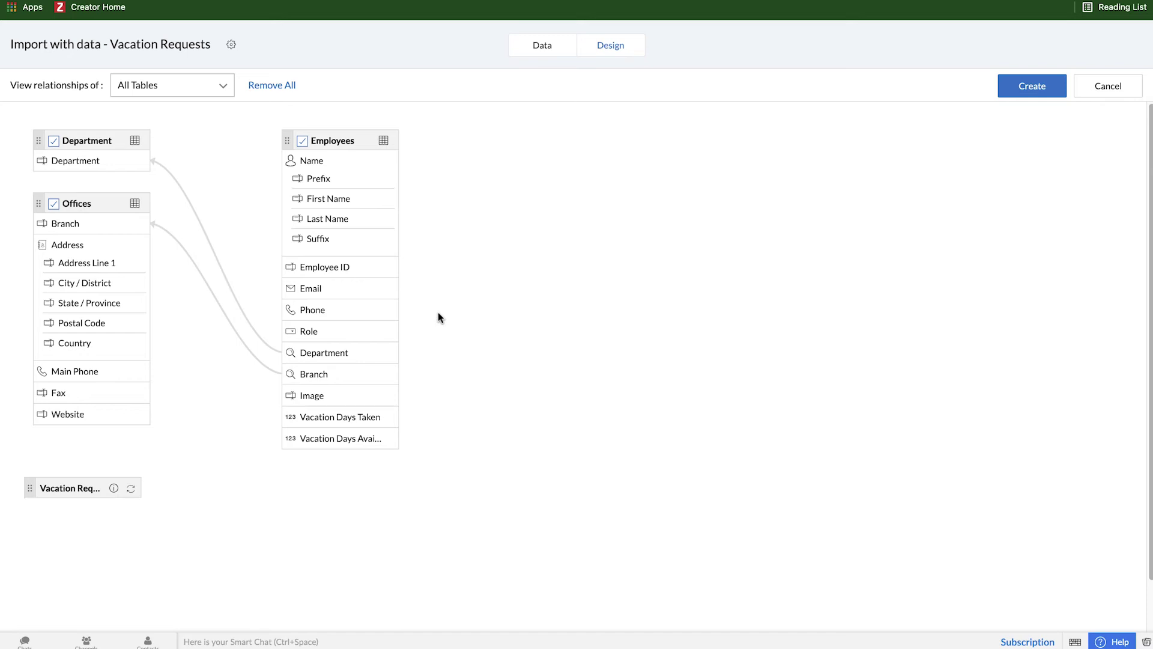
click(131, 488)
drag(35, 489, 499, 147)
drag(396, 202, 410, 229)
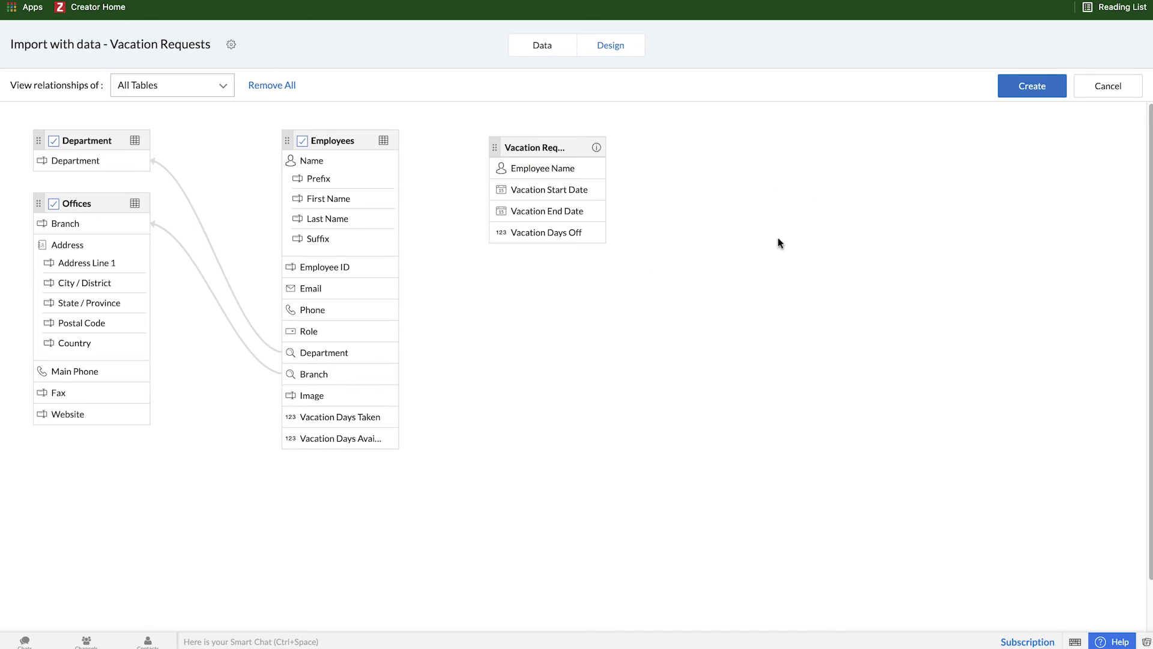
Step: Create the forms from the imported tables and open the new Vacation Requests application
click(1043, 89)
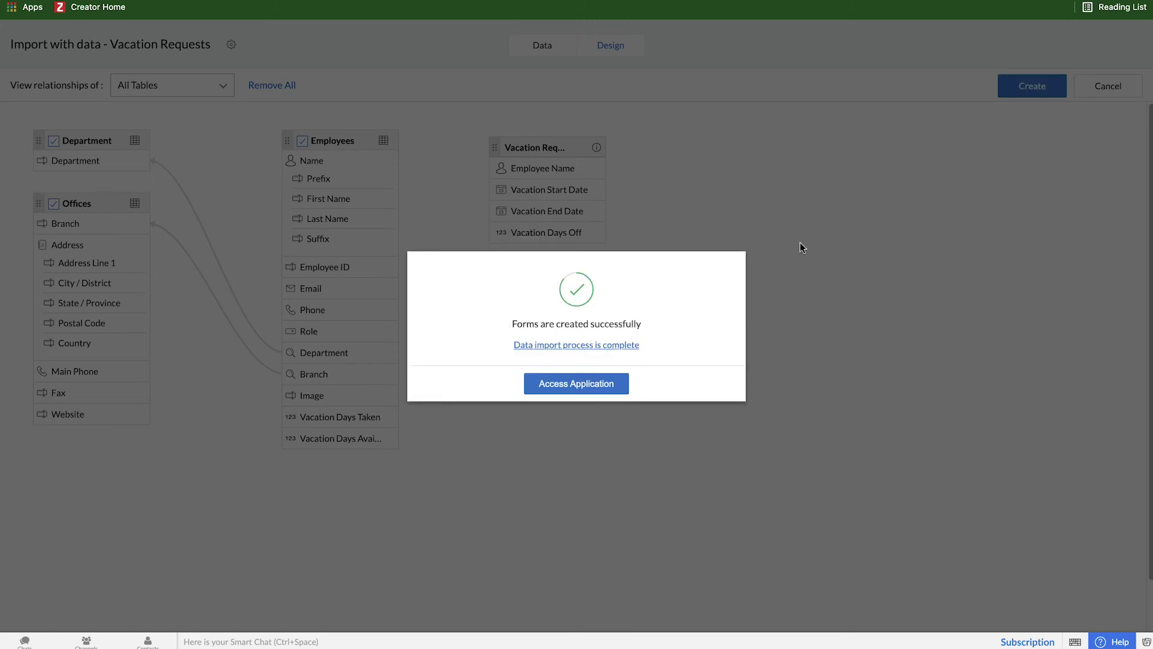
click(576, 384)
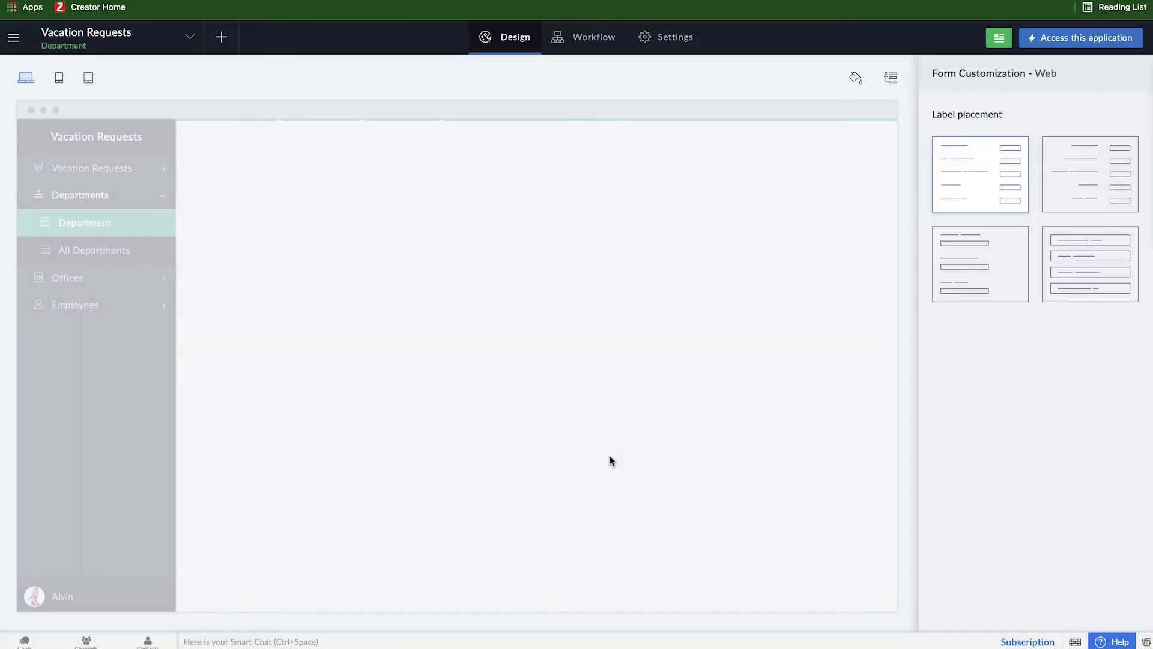
Step: Open the live application and view the Vacation Requests form
click(1068, 40)
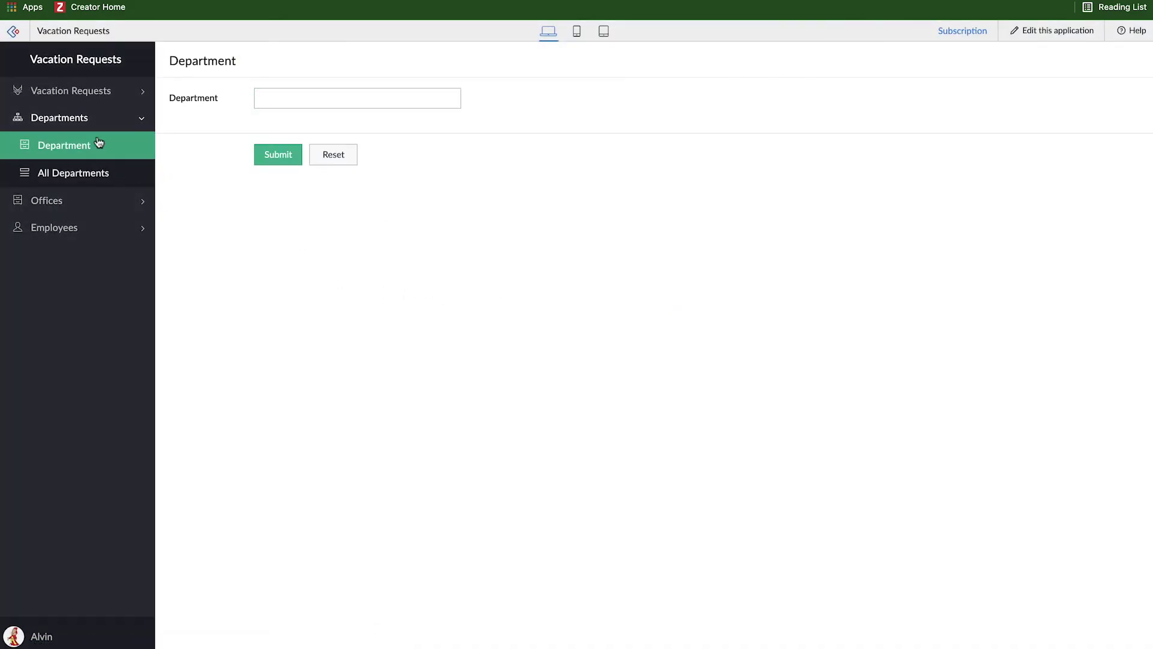
click(90, 92)
click(88, 122)
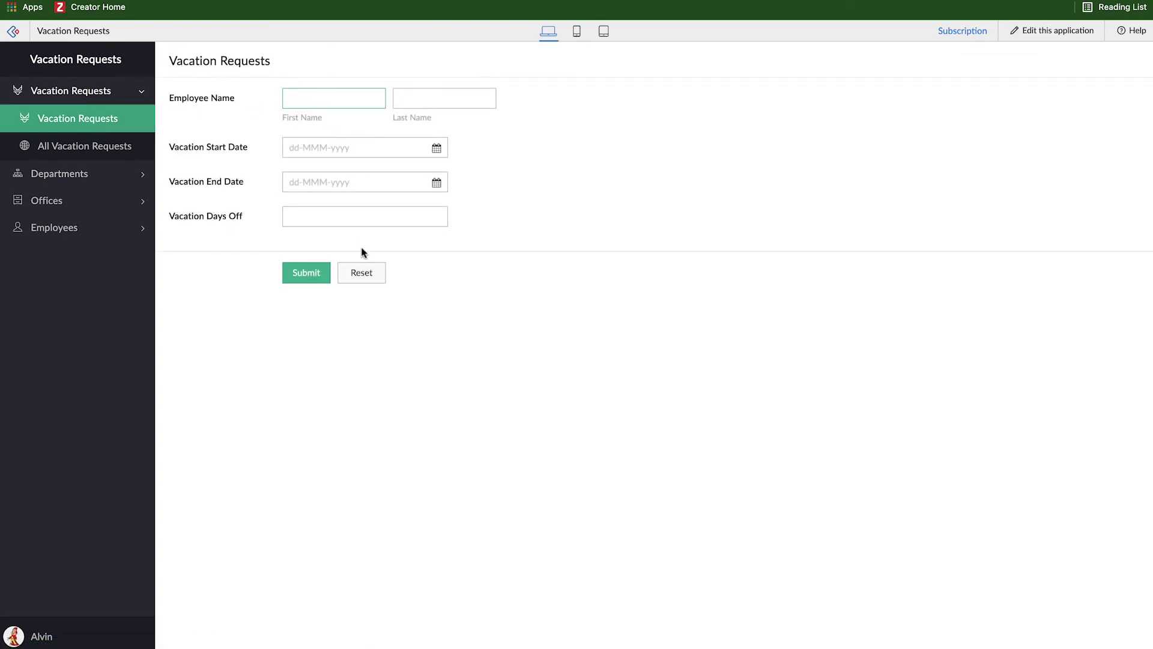
Step: Expand Departments, Offices and Employees, viewing the Employees form and All Employees report
click(99, 179)
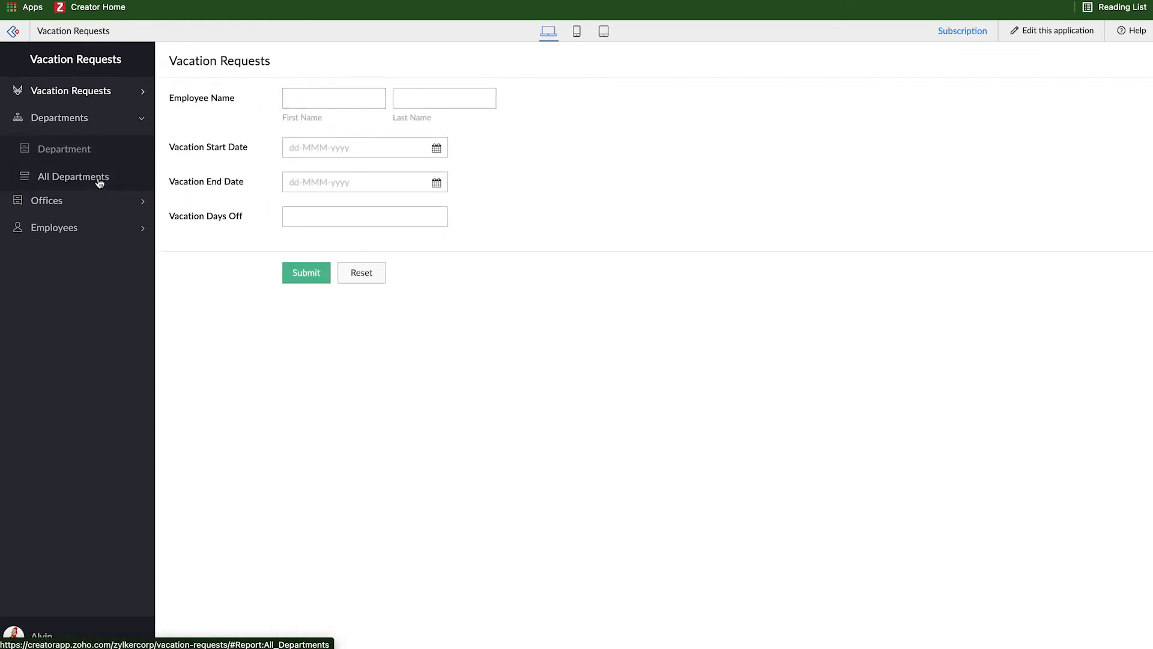
click(90, 205)
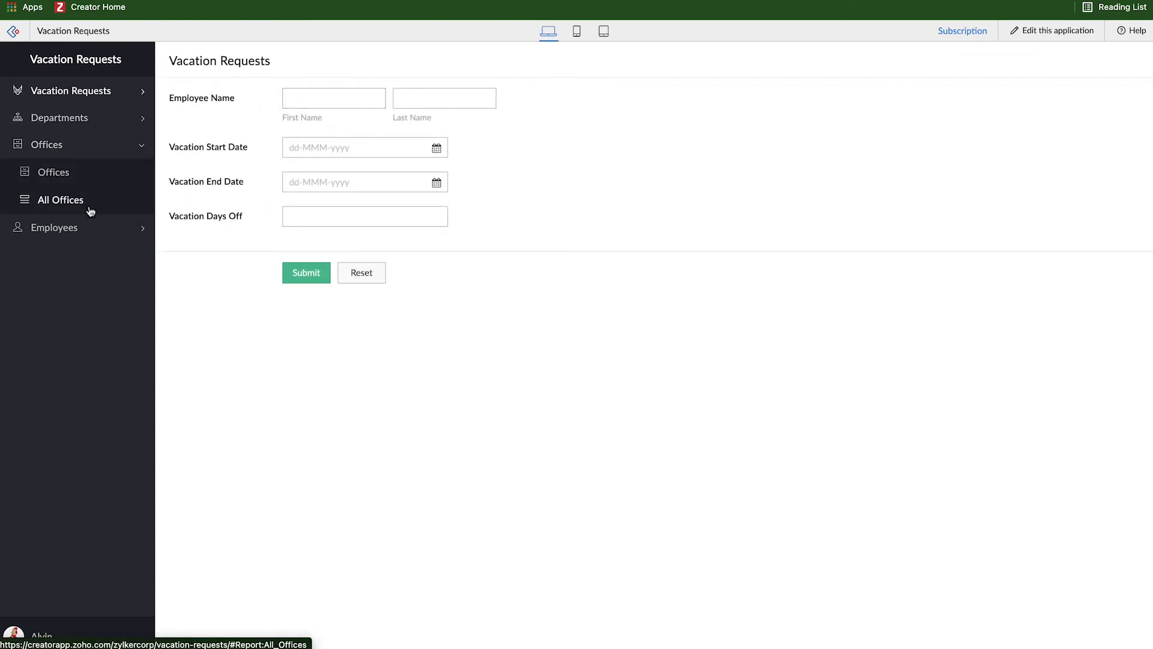
click(84, 227)
click(71, 201)
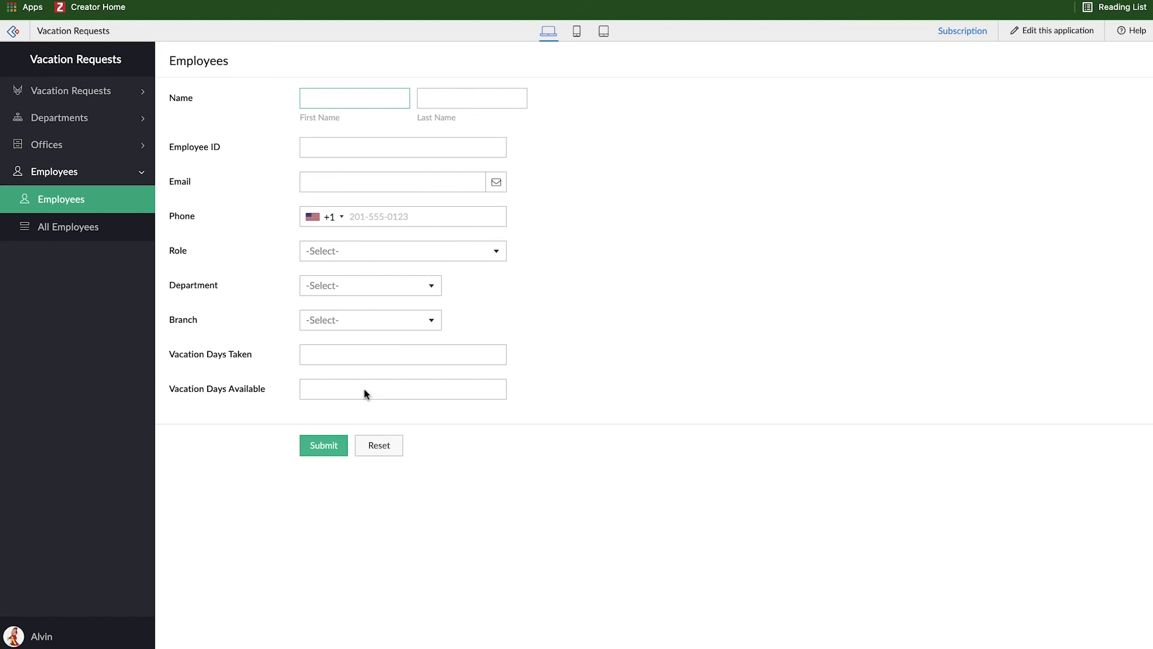
click(77, 234)
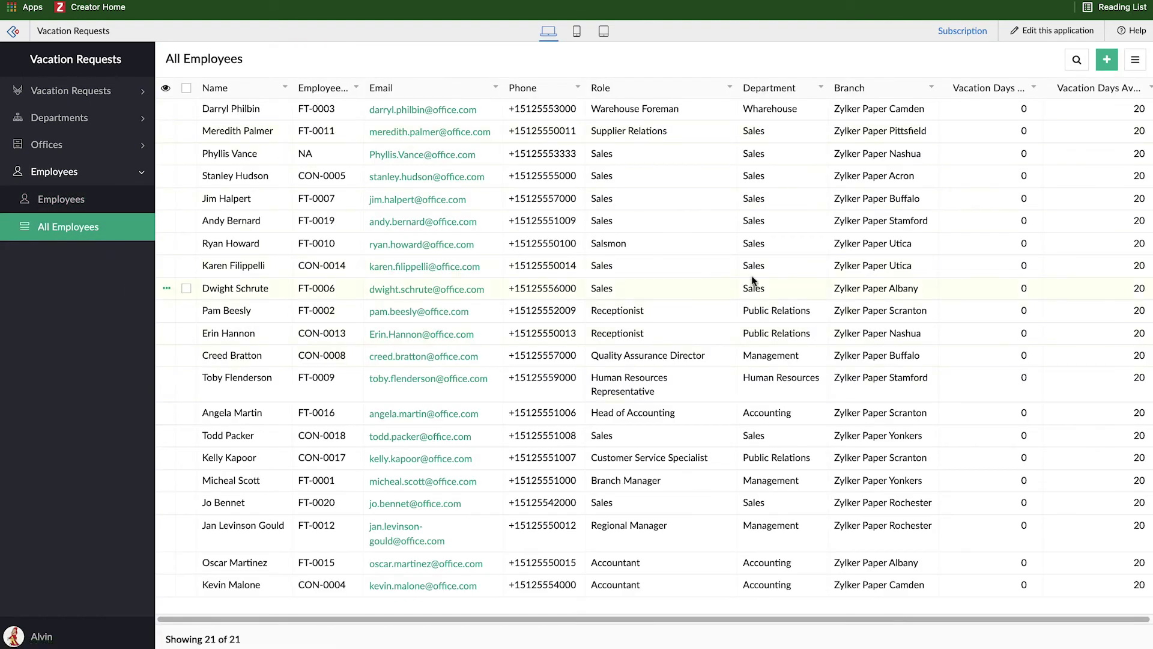
Step: View the All Offices report (11 offices) and the All Departments report (6 departments)
scroll(659, 255, right, 1)
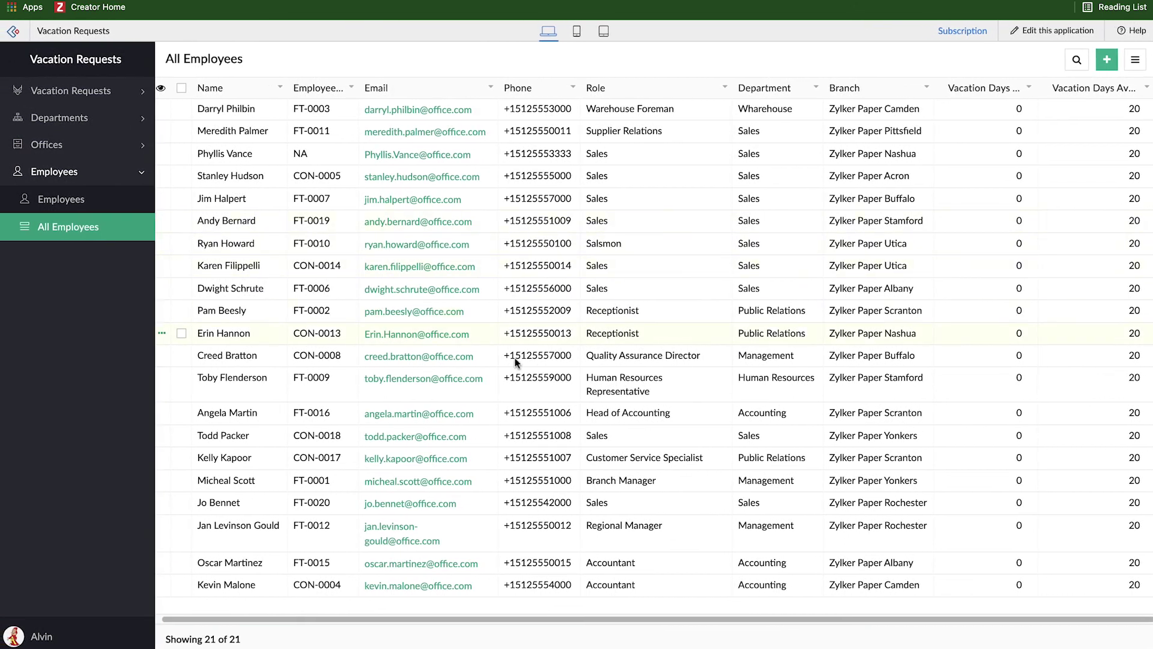
click(66, 145)
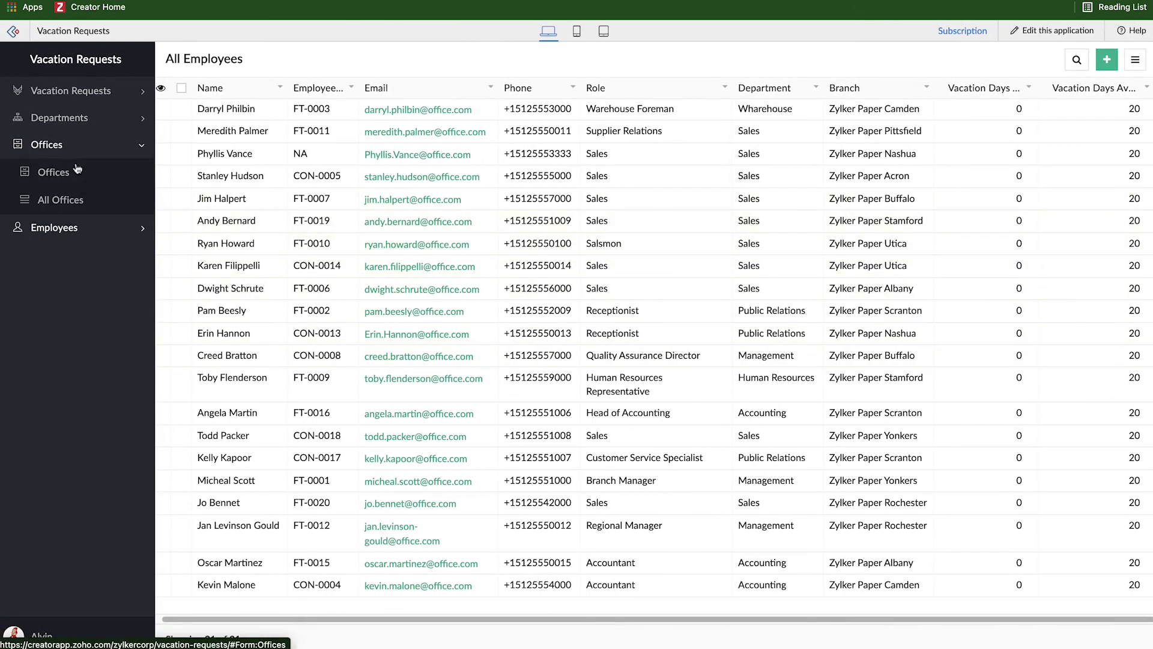
click(67, 200)
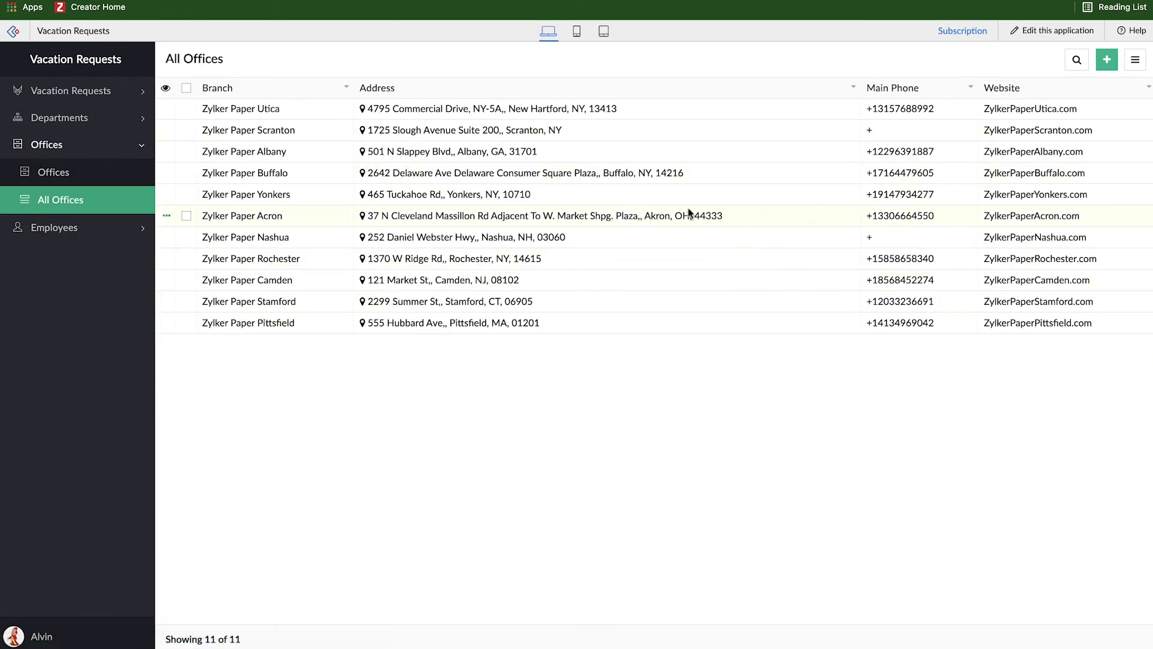
click(59, 118)
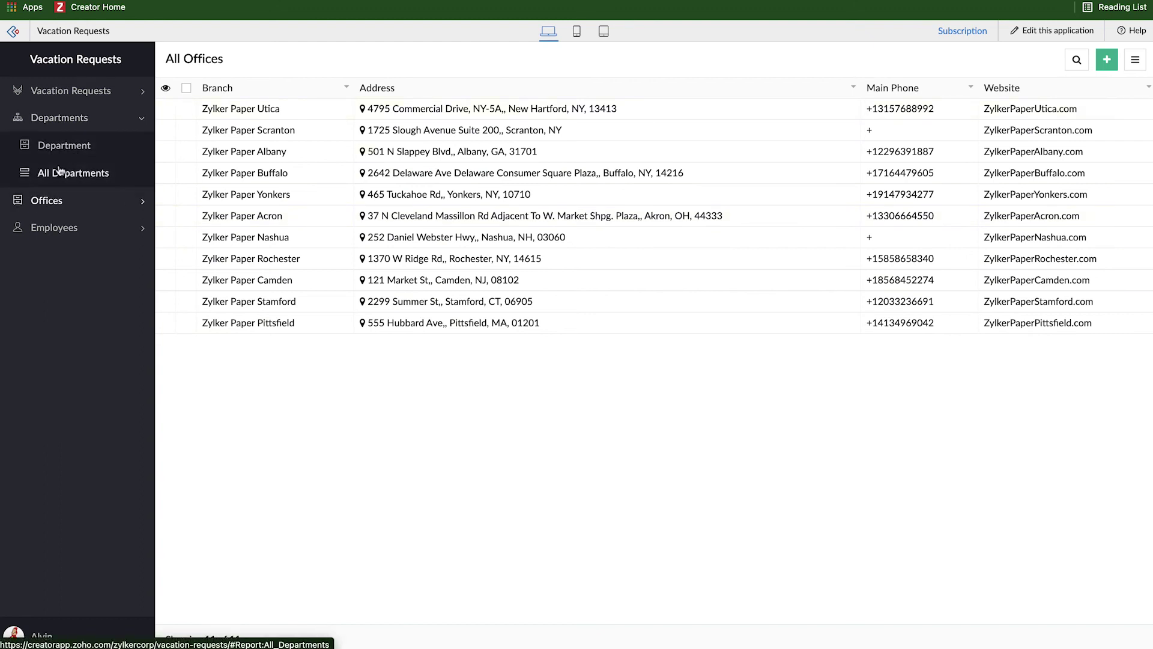
click(73, 172)
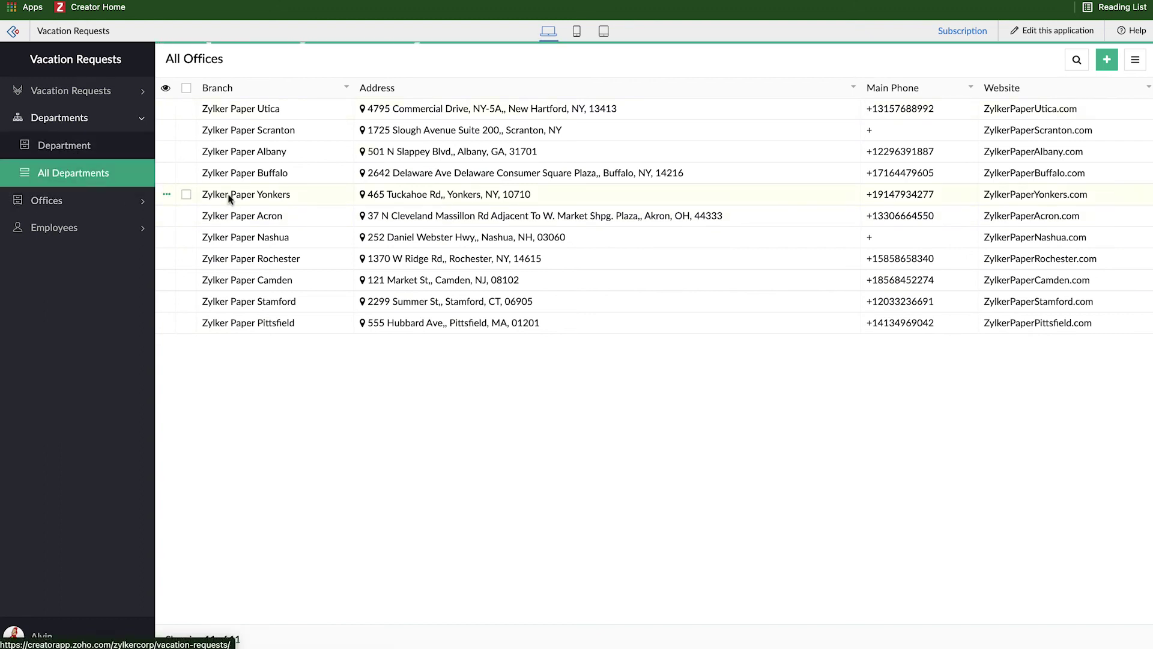
Step: Expand the Employees section and open the blank Employees entry form
click(22, 200)
click(51, 232)
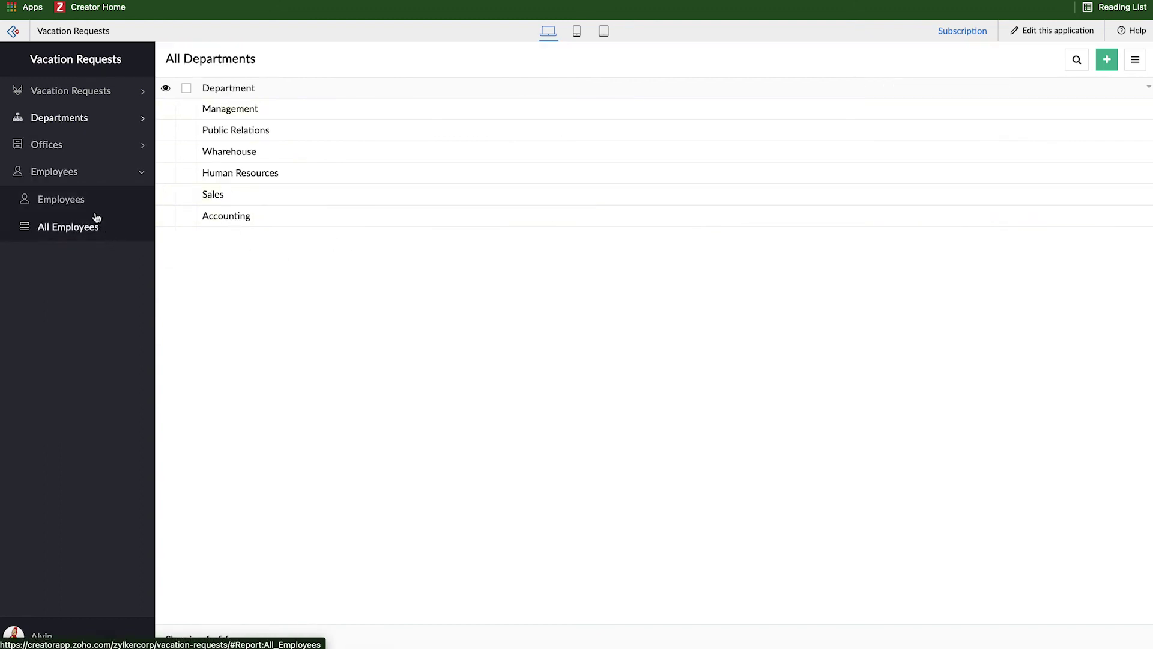
click(60, 182)
click(59, 183)
click(60, 194)
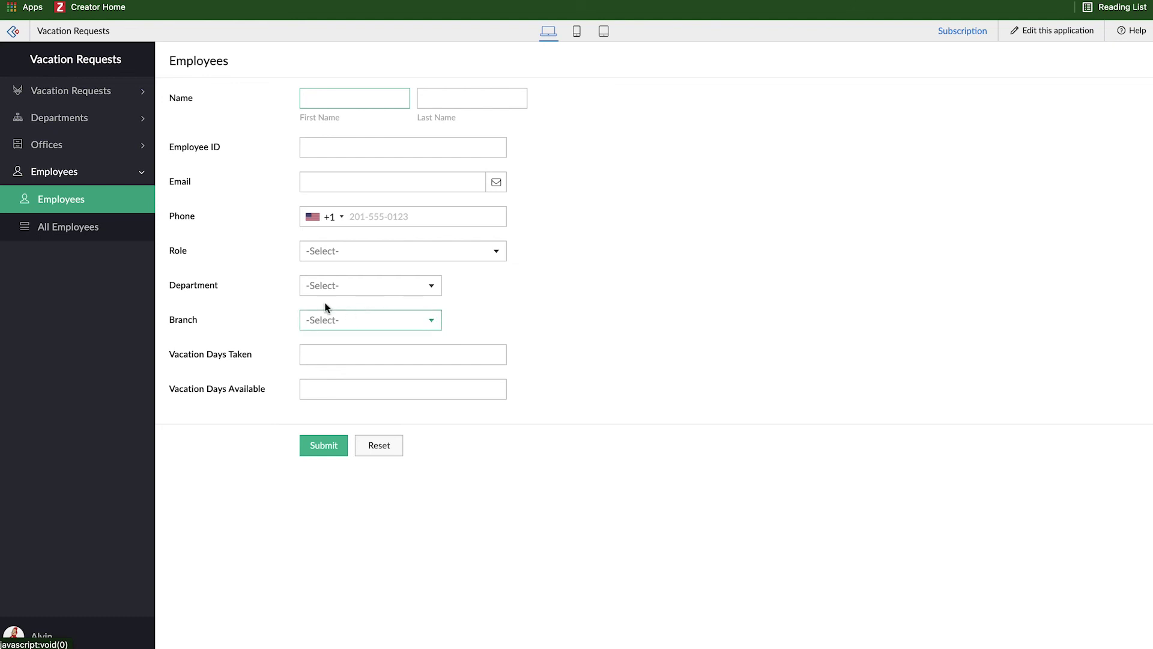
Step: Enter the new employee's first and last name, Employee ID and email address
click(399, 292)
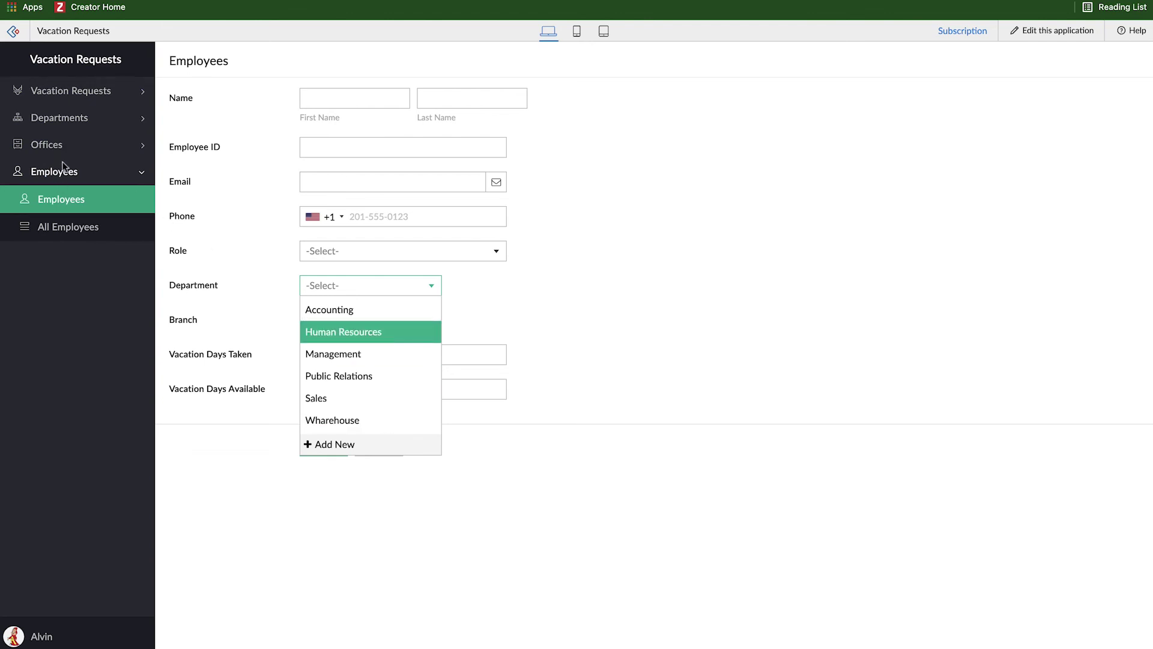
click(254, 310)
click(327, 106)
text(A)
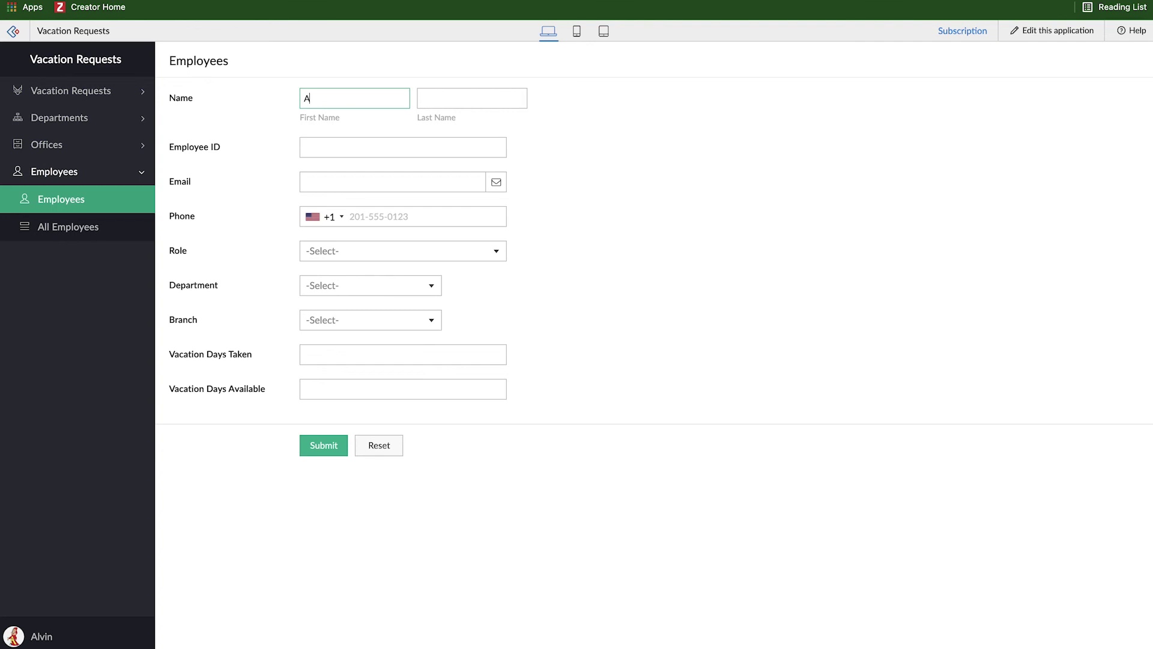
text(Chipmunk)
key(Tab)
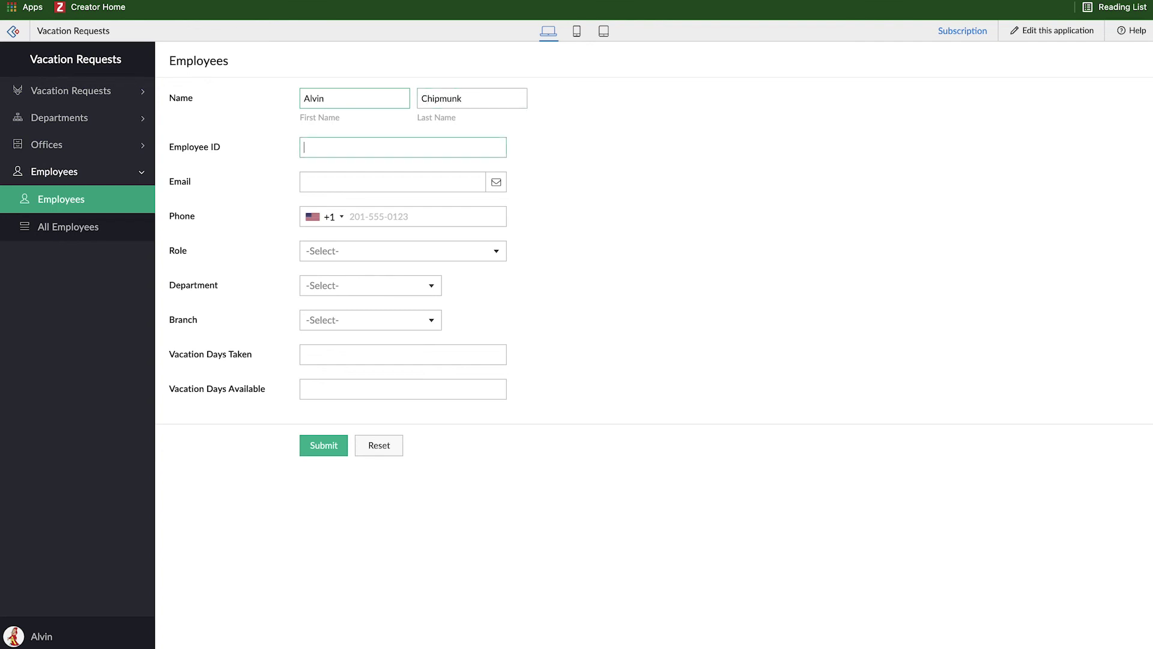
key(Tab)
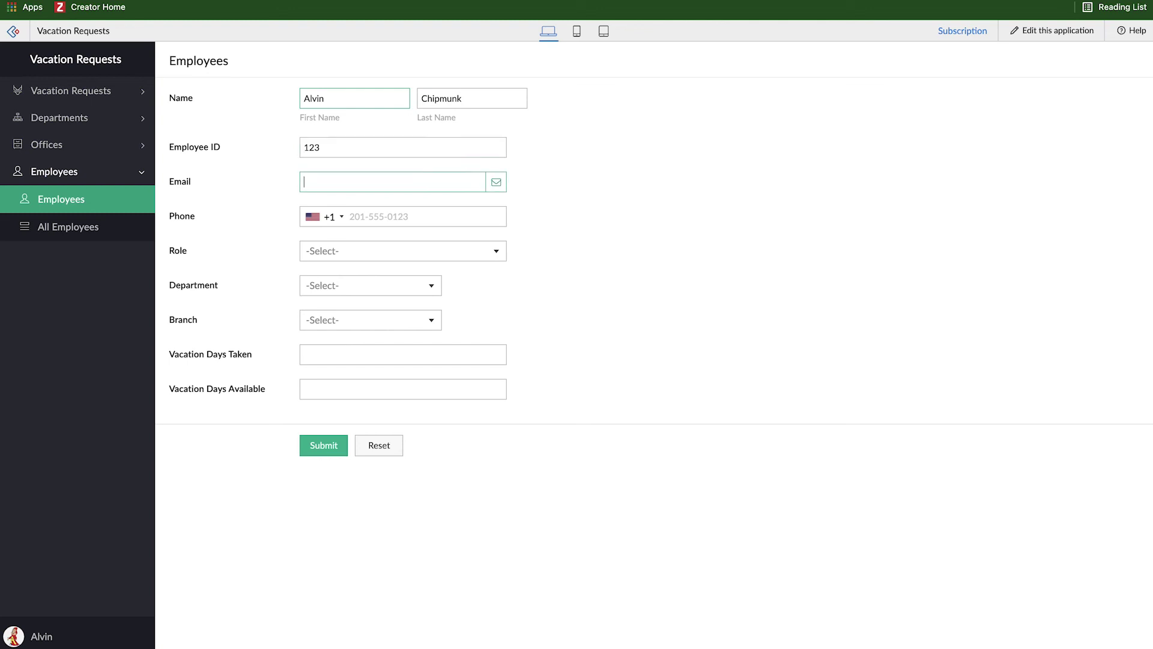
key(Tab)
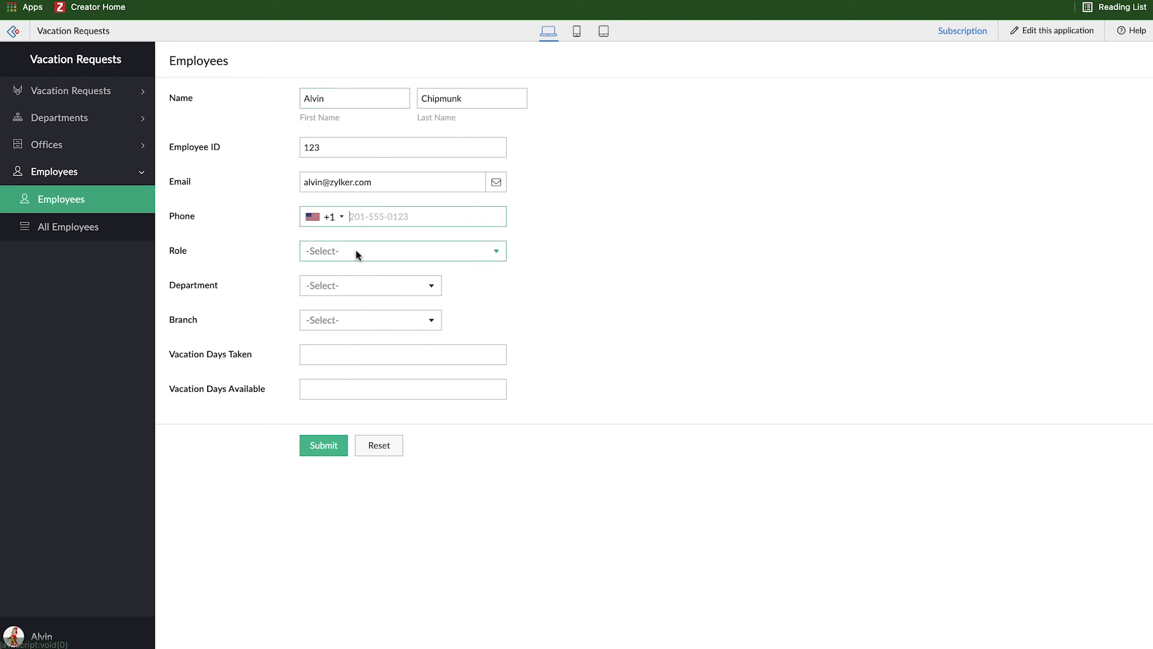
Step: Set Role to Regional Manager and Department to Sales, then browse the Branch list
click(356, 254)
click(361, 325)
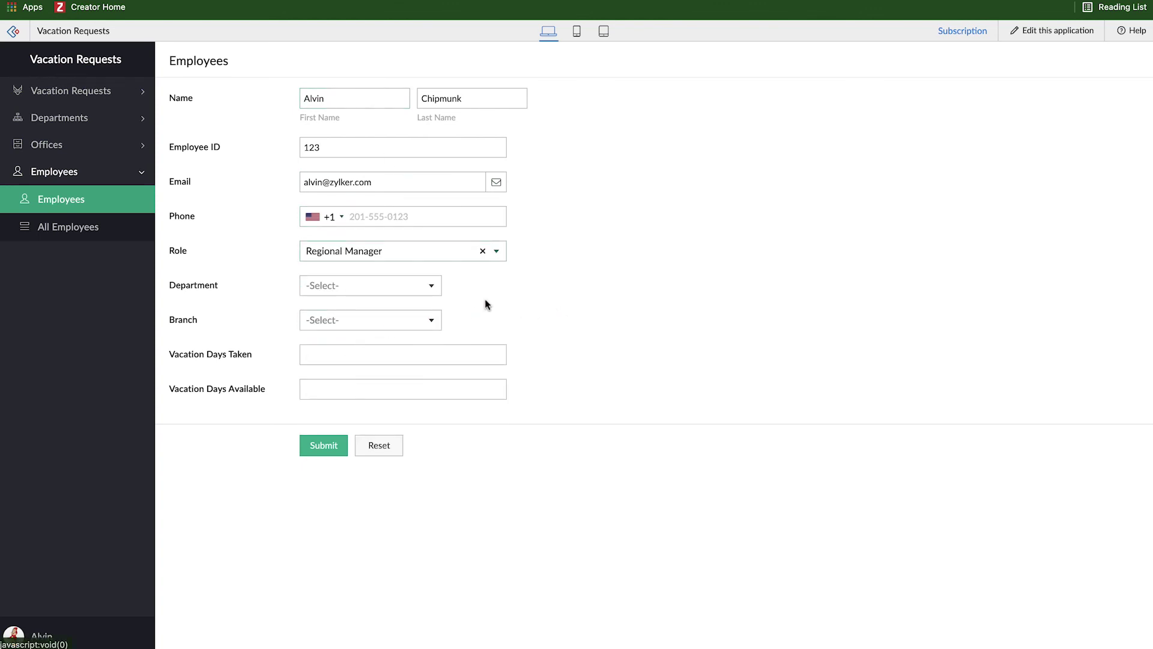
click(379, 287)
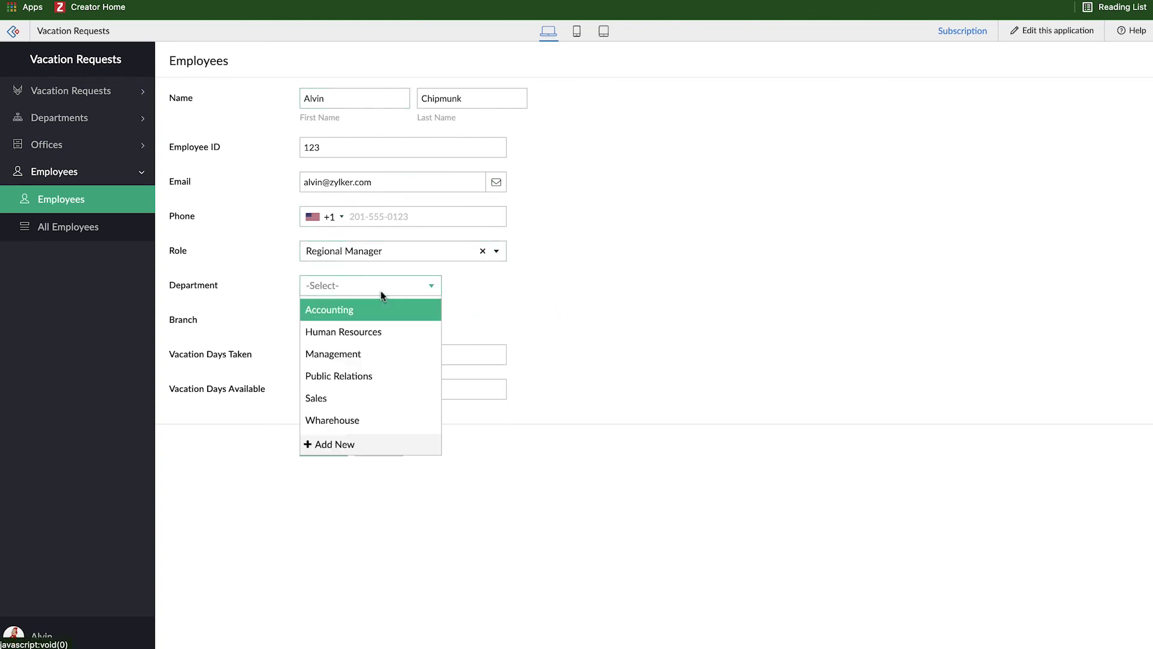
click(369, 399)
click(370, 327)
scroll(373, 445, down, 5)
scroll(373, 469, up, 5)
scroll(347, 498, down, 1)
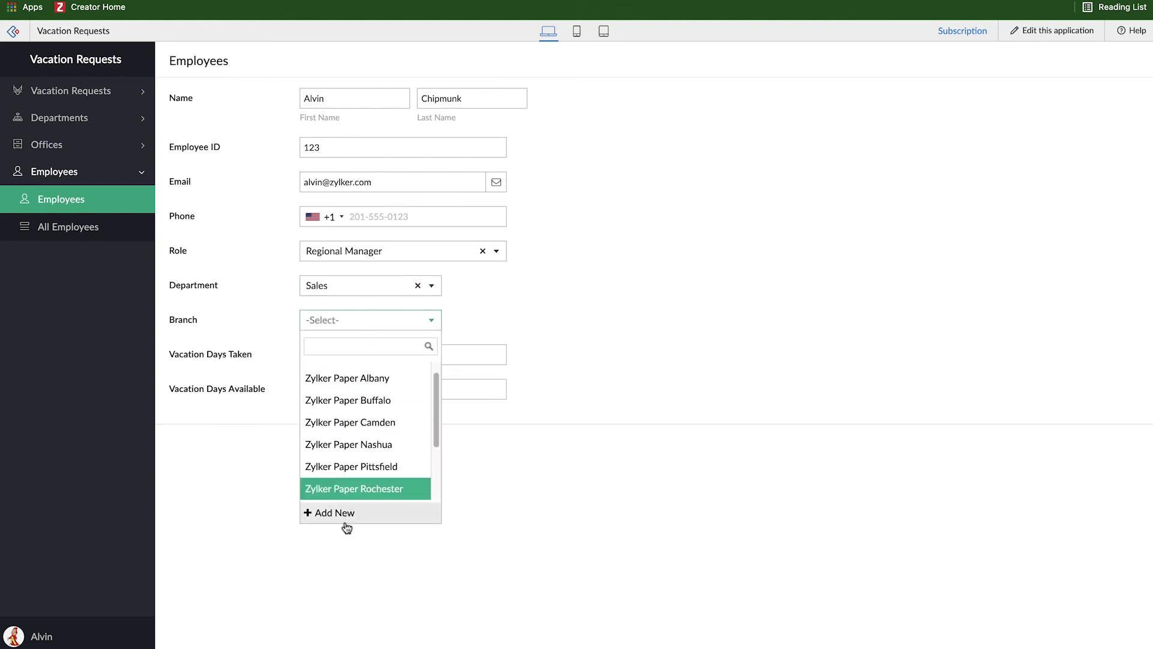
Step: Add a new office named 'Zylker Paper Austin' as the employee's branch
click(345, 515)
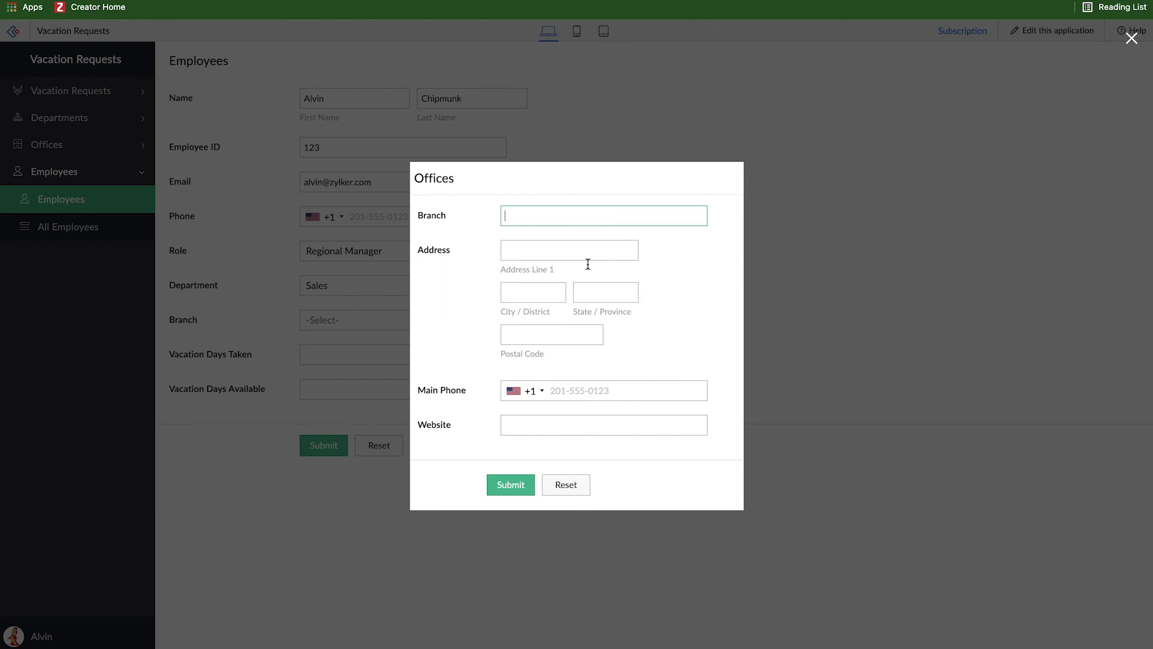
text(Zylker Paper Austin)
key(Tab)
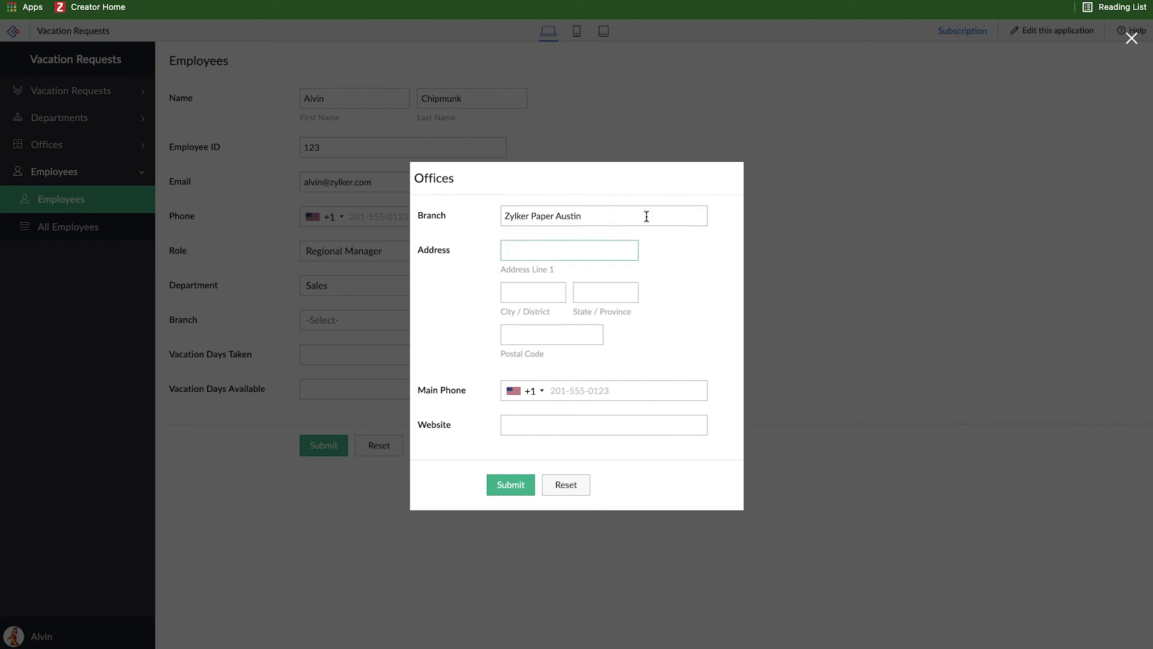
click(508, 487)
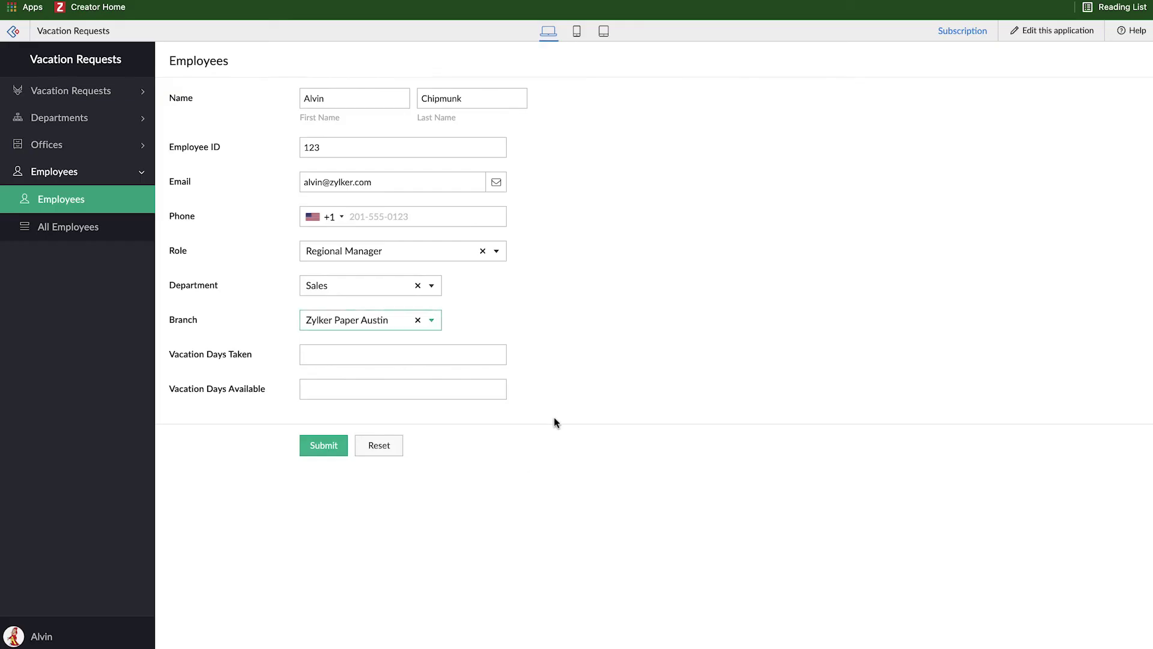
Step: Enter 0 vacation days taken, leave 30 available, and submit the employee record
click(344, 349)
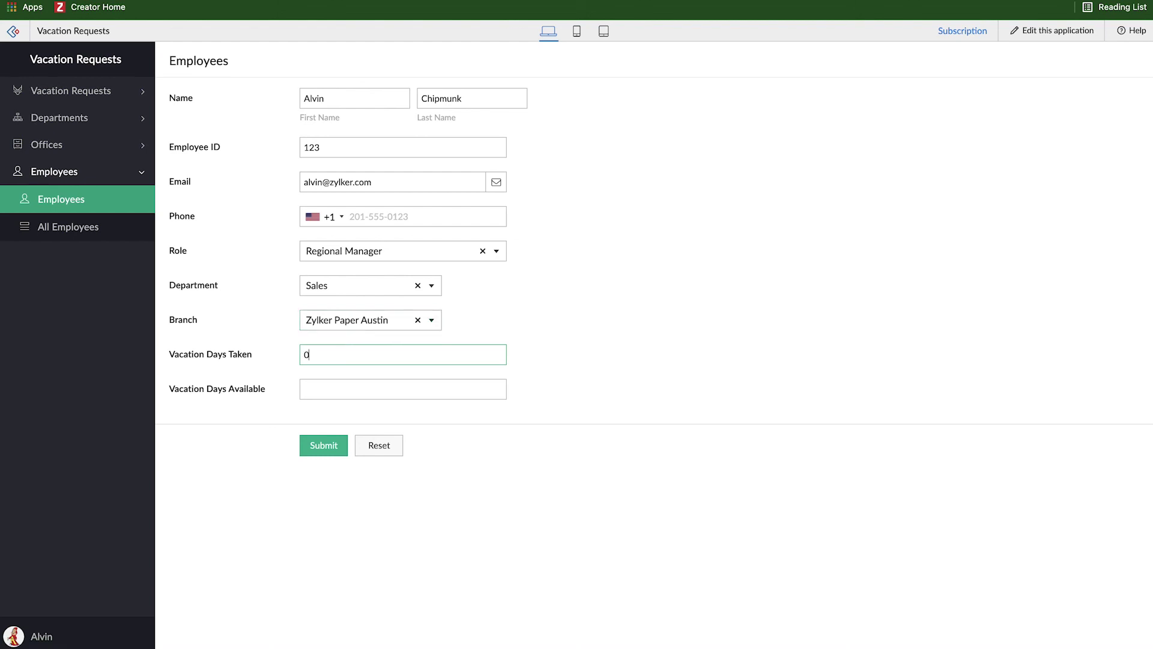
text(0)
click(338, 388)
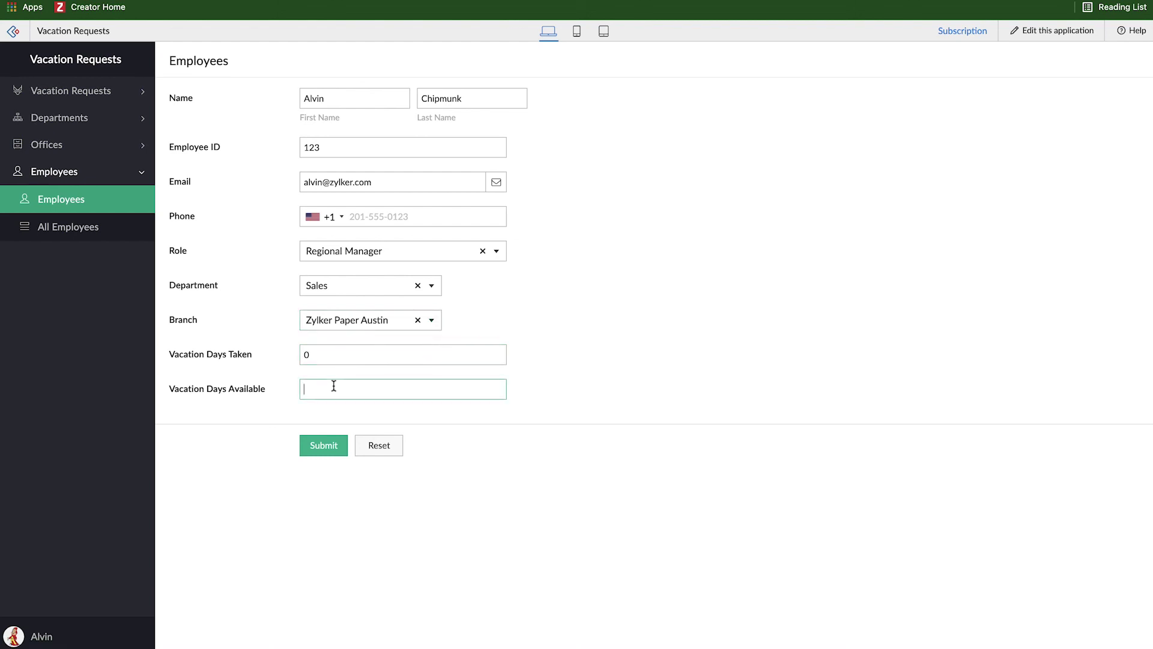
click(327, 448)
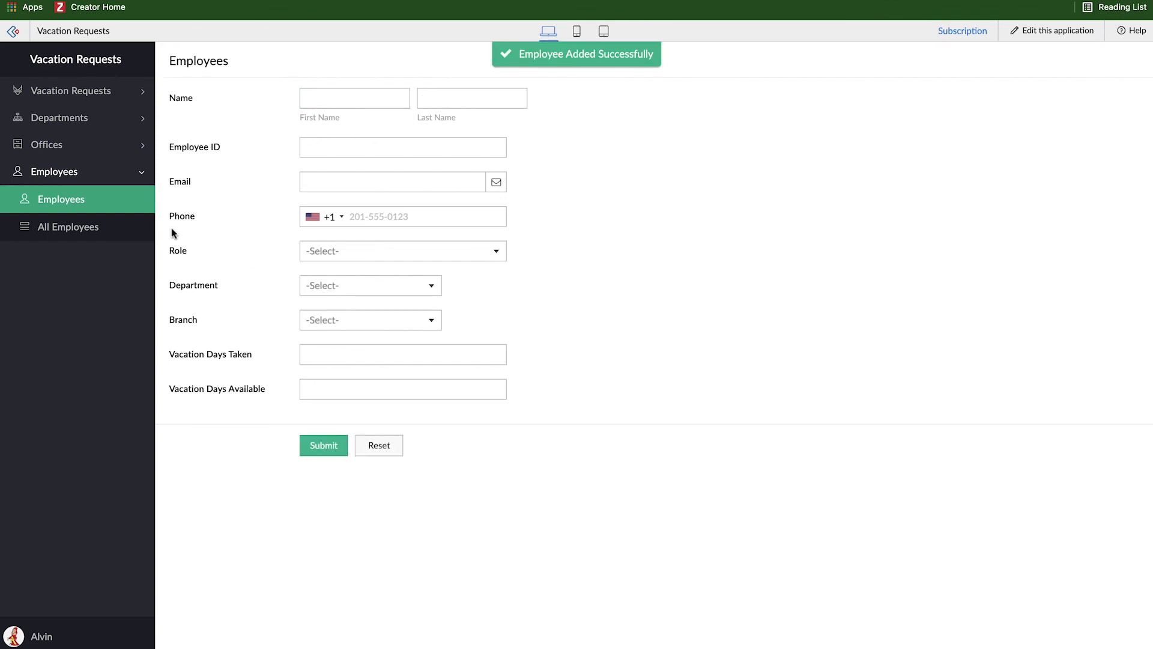
click(87, 148)
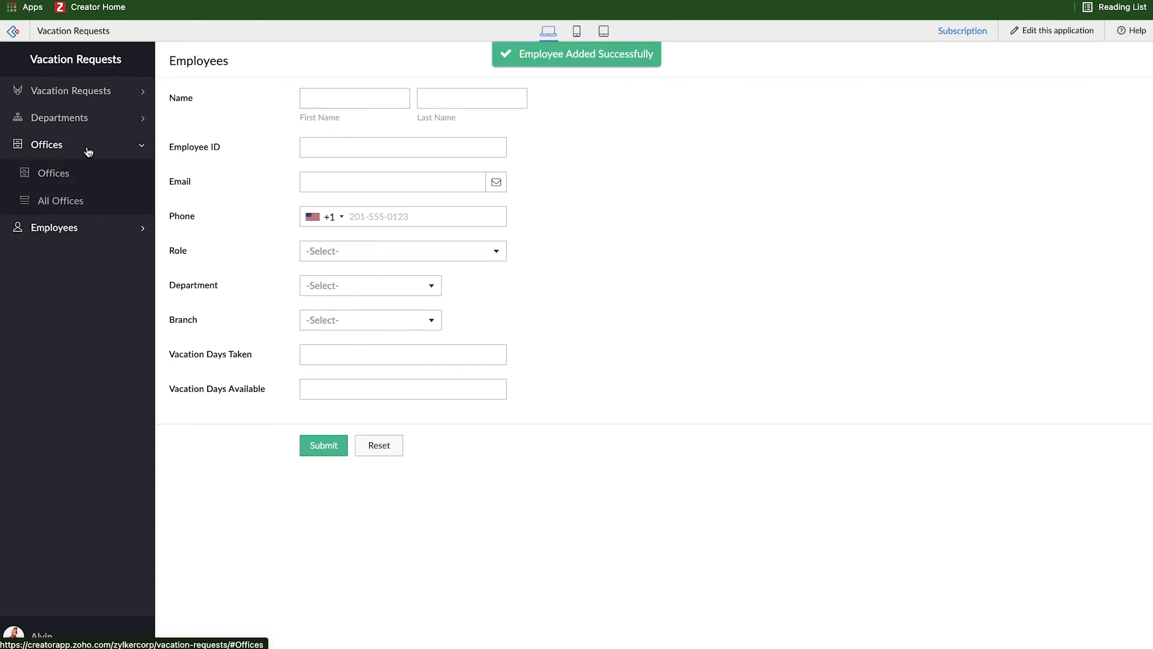
Step: Confirm All Offices lists 12 offices including Zylker Paper Austin, then open Vacation Requests form
click(78, 201)
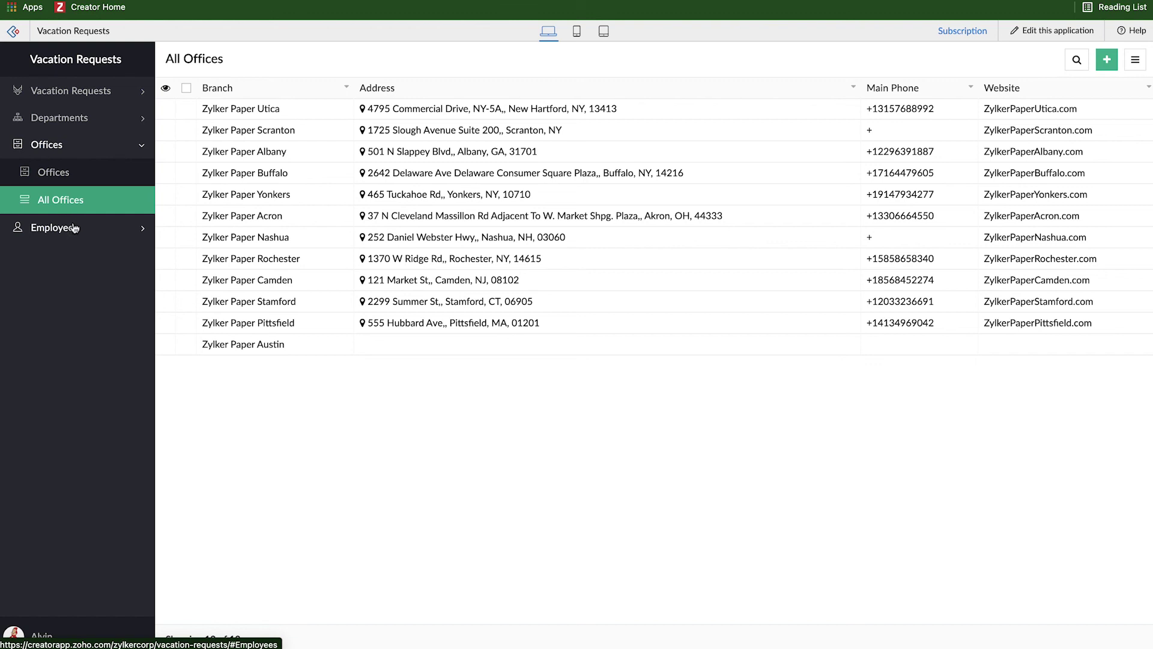
click(76, 226)
click(82, 82)
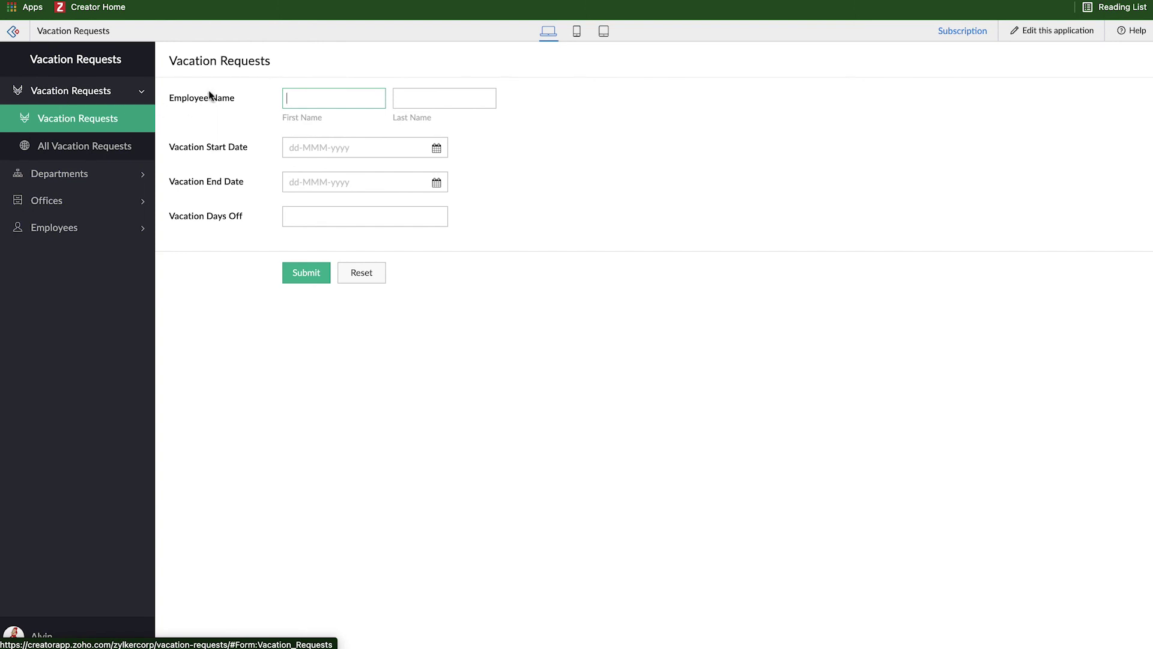
drag(169, 97, 234, 101)
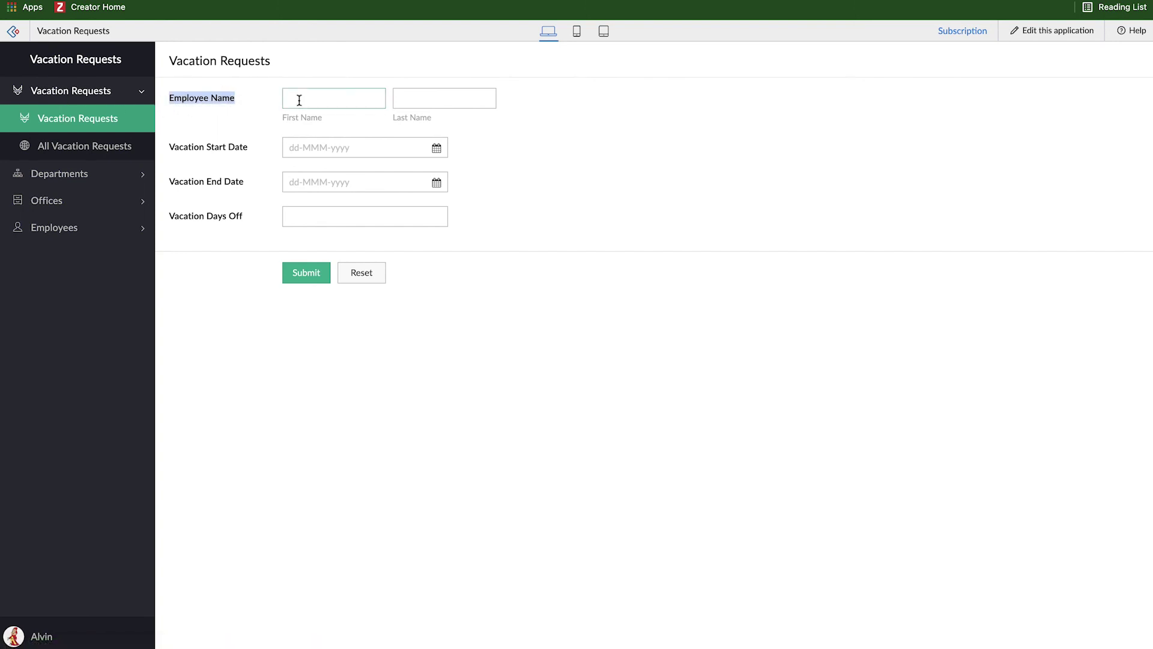